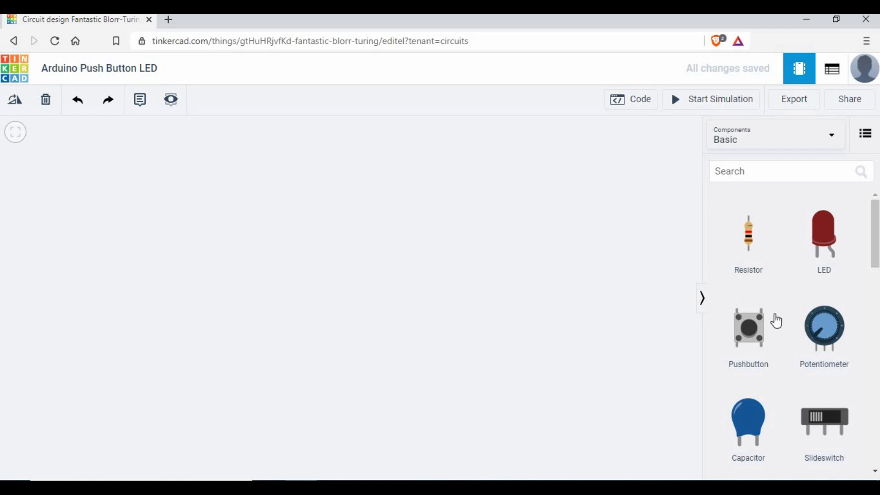
# Step: Place an Arduino Uno R3 on the workplane and a small breadboard above and to the right of it
pyautogui.scroll(-5, 793, 359)
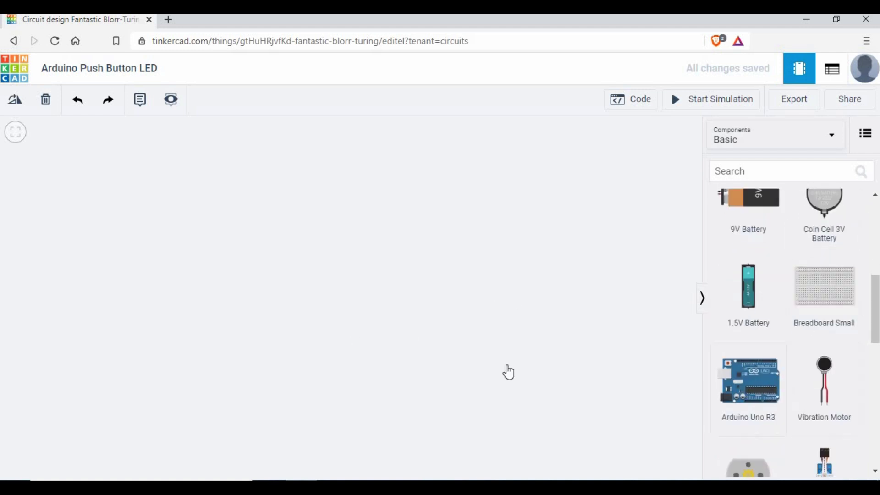
pyautogui.click(346, 336)
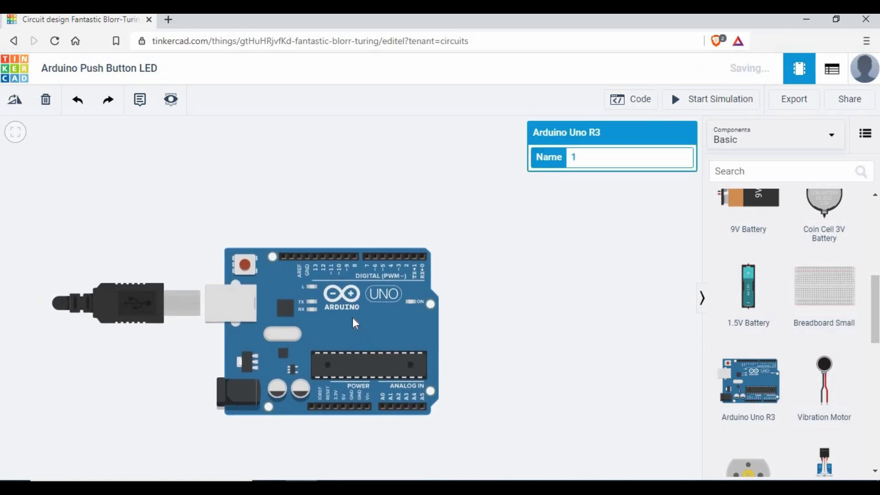
pyautogui.scroll(-1, 351, 318)
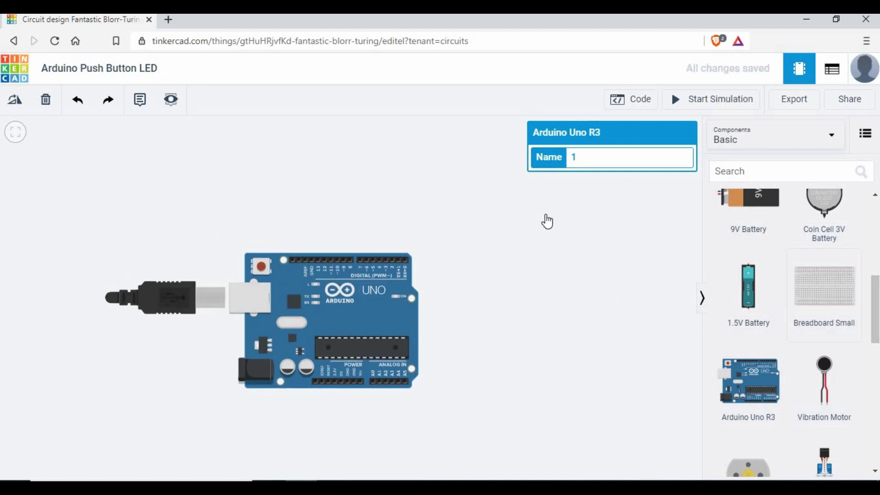
pyautogui.click(549, 226)
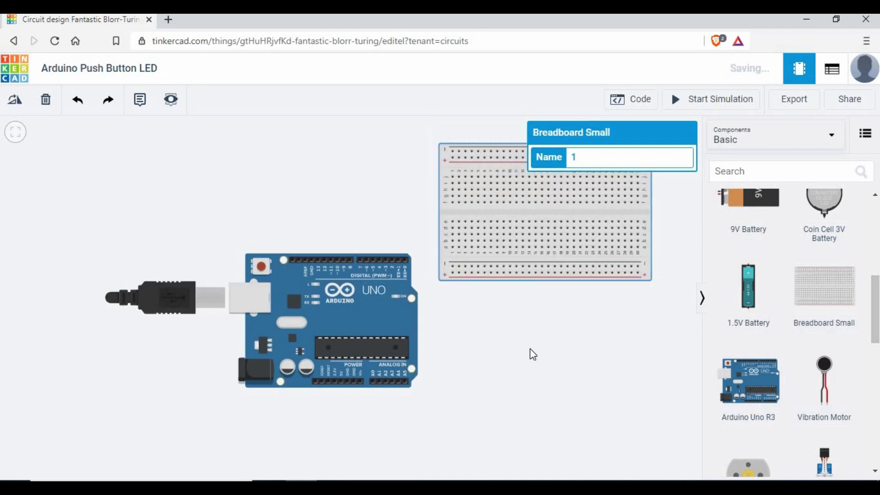
pyautogui.scroll(-1, 530, 353)
pyautogui.click(488, 382)
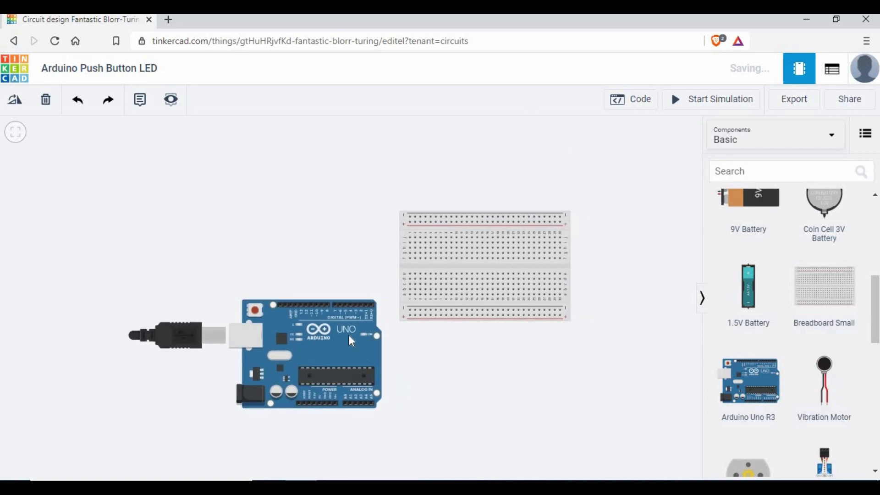
pyautogui.scroll(1, 350, 338)
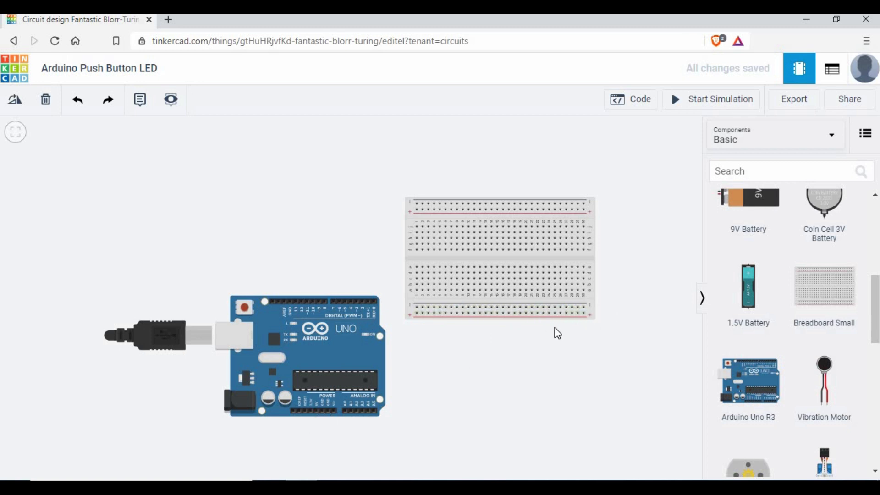
# Step: Wire the Arduino's 5V pin around to the right end of the breadboard's lower positive rail and color the wire red
pyautogui.click(315, 412)
pyautogui.click(318, 436)
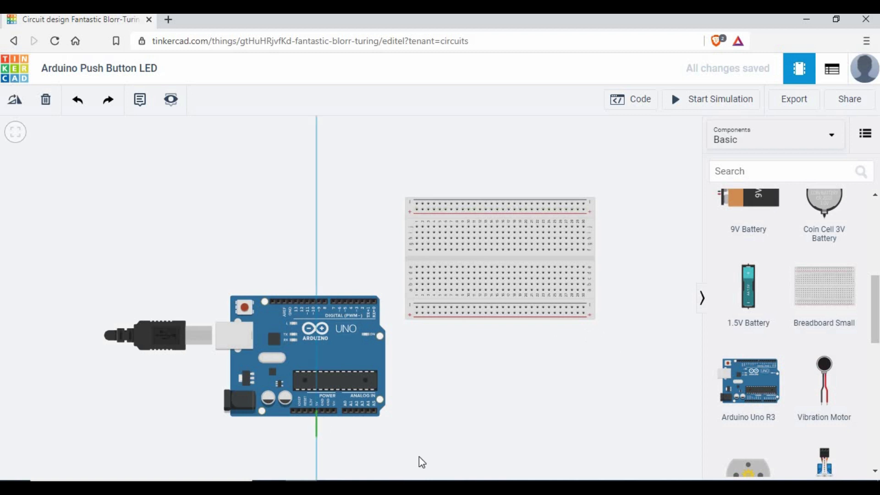
pyautogui.click(581, 436)
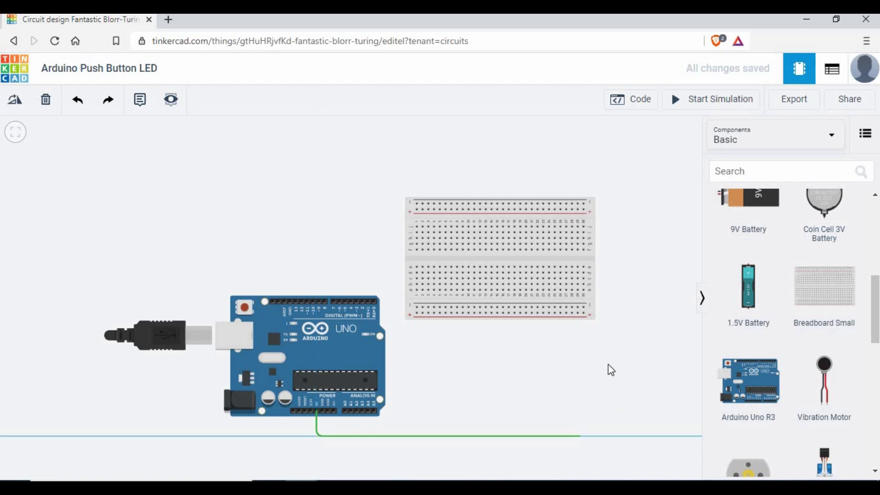
pyautogui.click(584, 313)
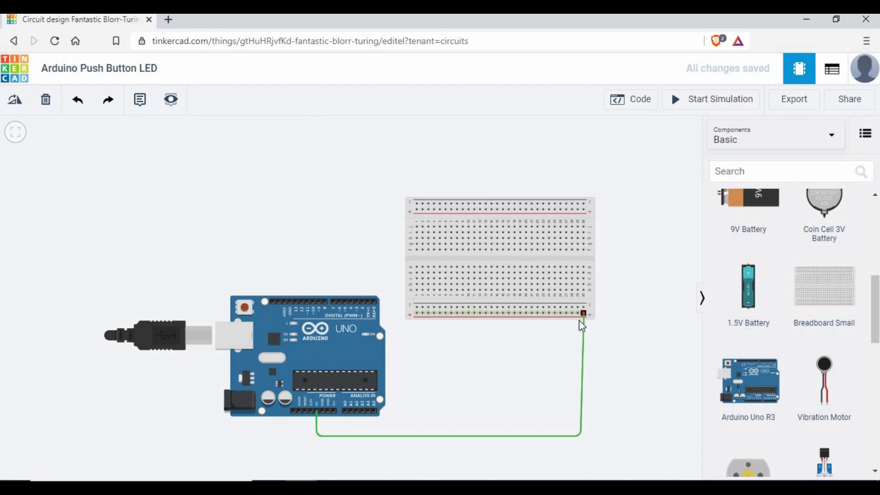
pyautogui.click(581, 436)
pyautogui.moveTo(589, 435); pyautogui.dragTo(589, 434)
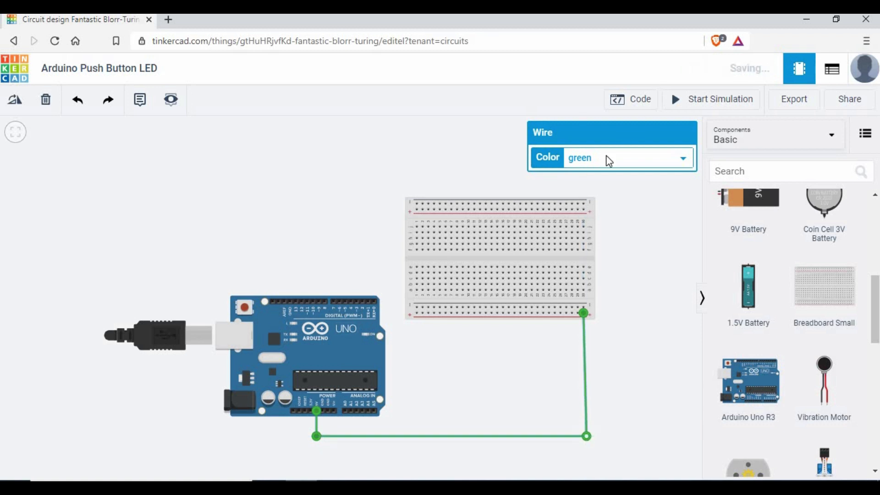
pyautogui.click(597, 165)
pyautogui.click(575, 221)
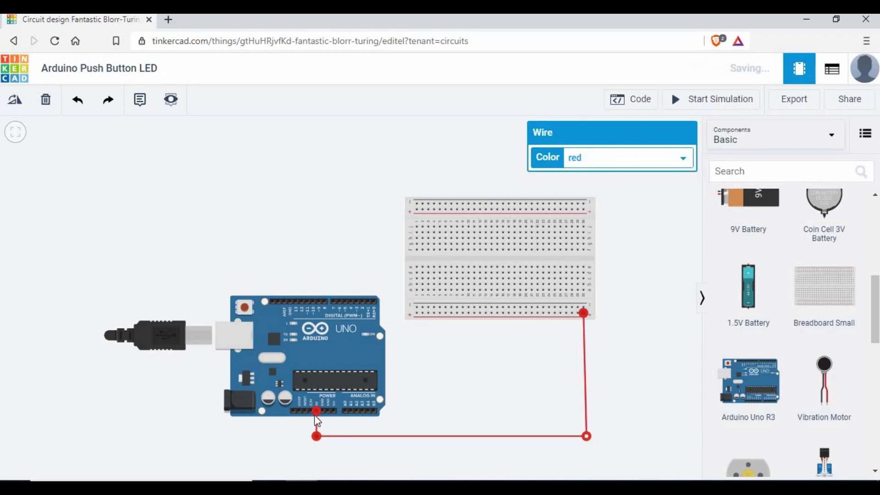
# Step: Wire the Arduino's GND pin beside 5V to the right end of the breadboard's lower negative rail and color it black
pyautogui.click(323, 425)
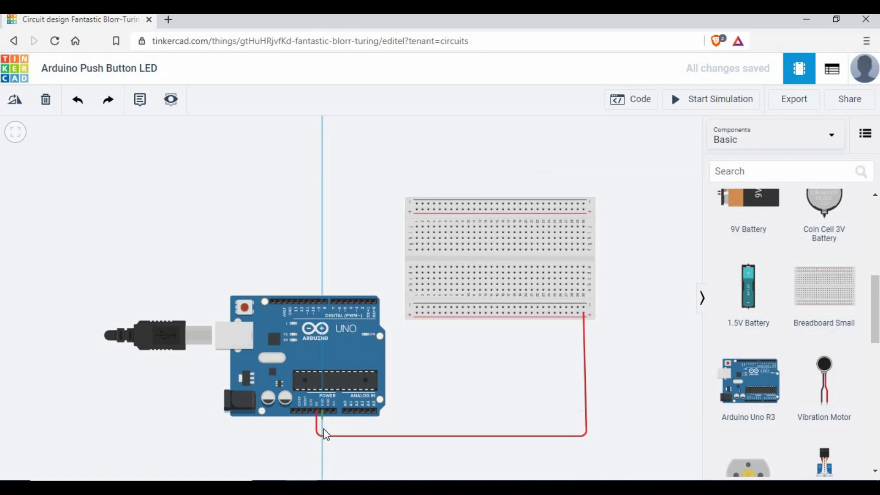
pyautogui.click(324, 428)
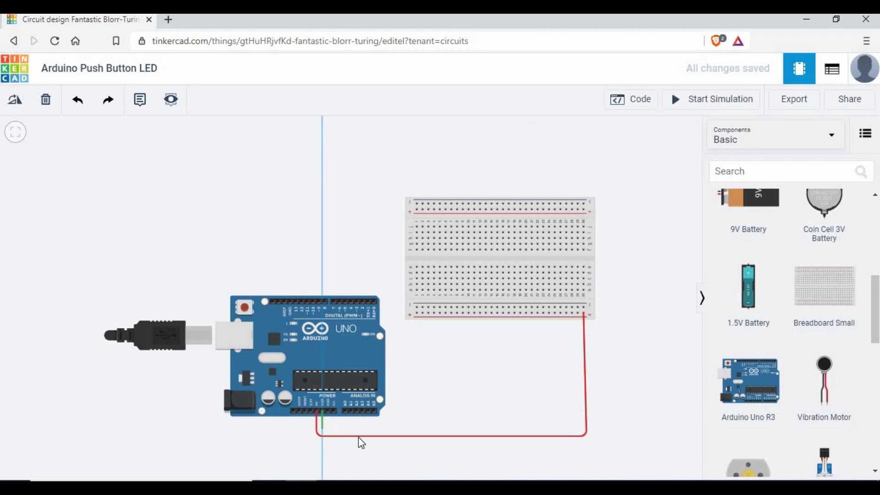
pyautogui.click(579, 428)
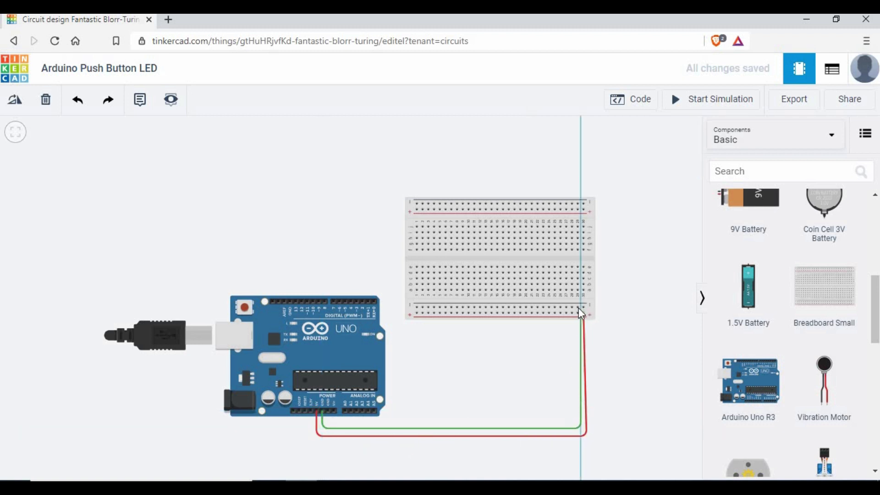
pyautogui.click(578, 307)
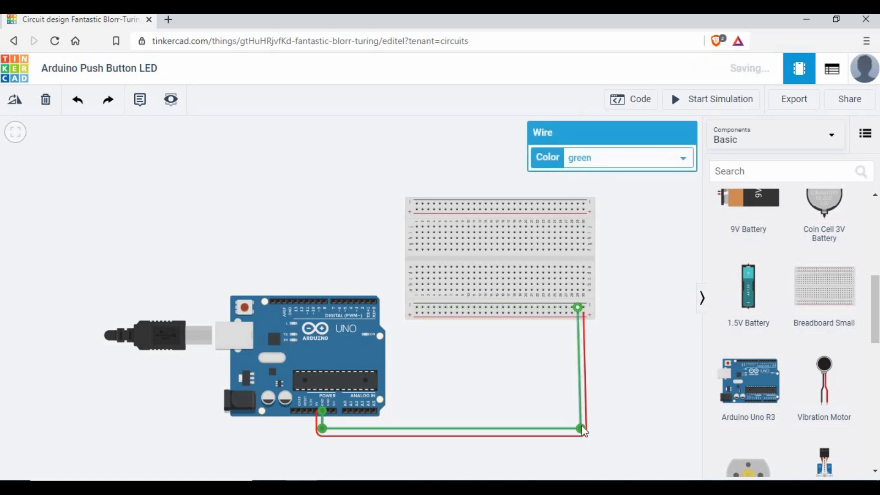
pyautogui.click(603, 158)
pyautogui.press('Return')
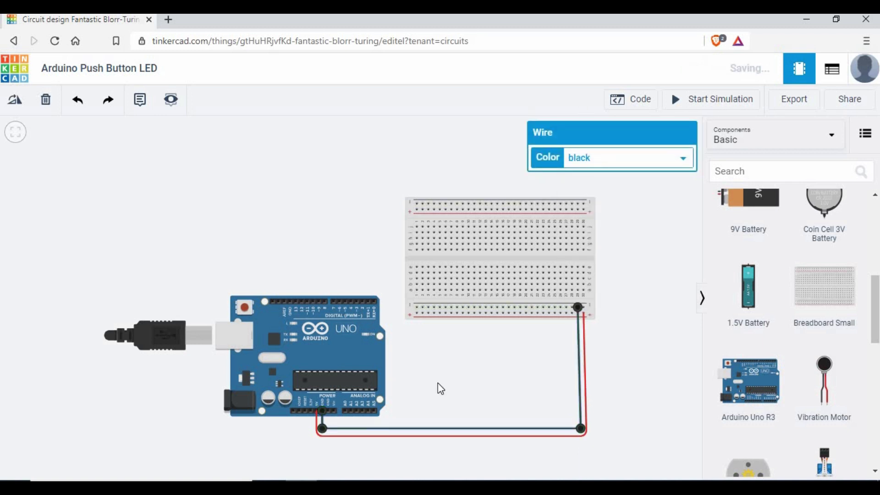
# Step: Link the breadboard's lower and upper positive rails with a straight vertical wire near column 28 and color it red
pyautogui.scroll(3, 438, 383)
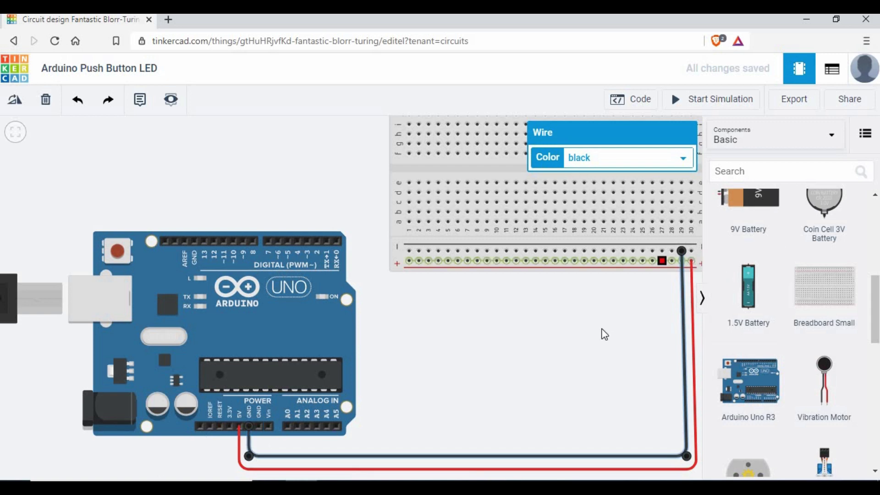
pyautogui.scroll(-4, 603, 334)
pyautogui.click(675, 340)
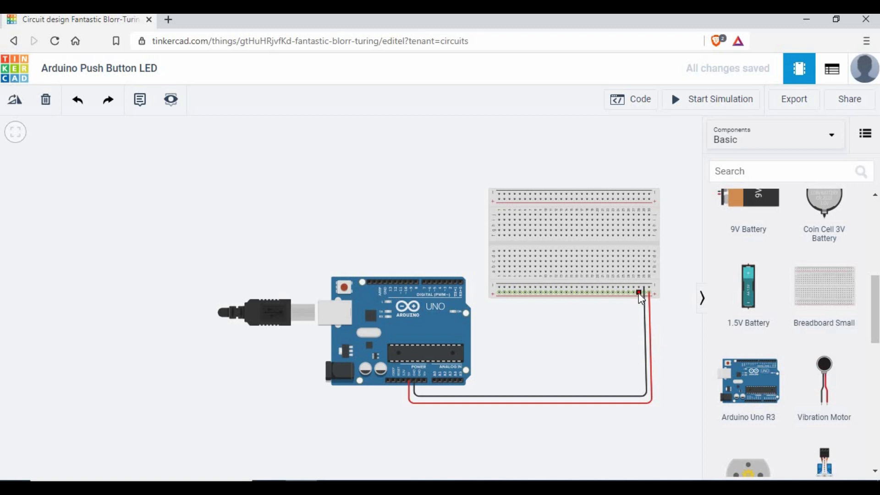
pyautogui.click(639, 293)
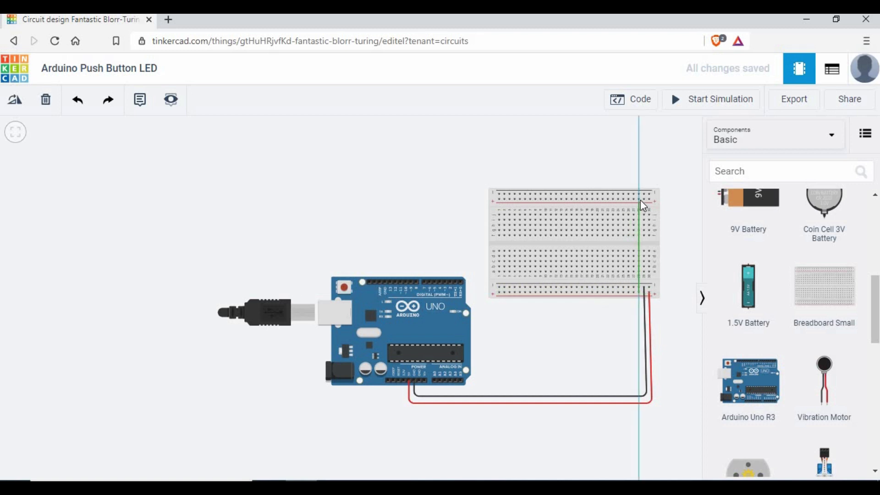
pyautogui.click(639, 200)
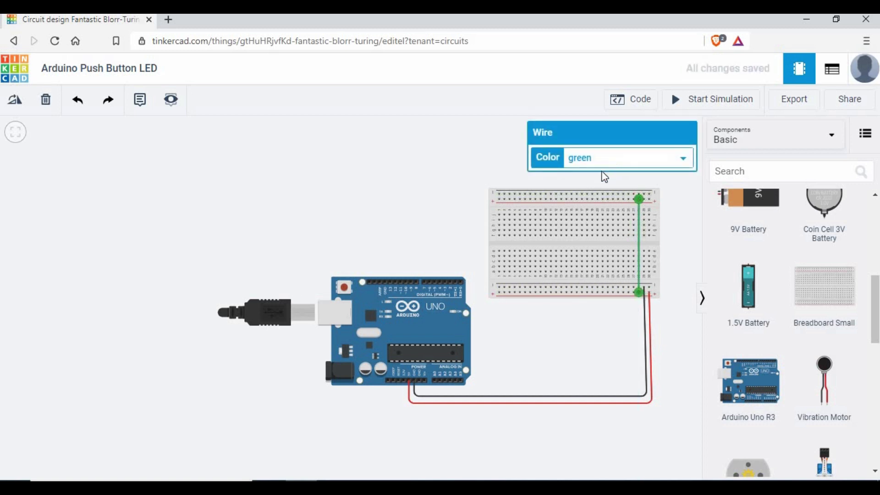
pyautogui.click(614, 158)
pyautogui.click(584, 184)
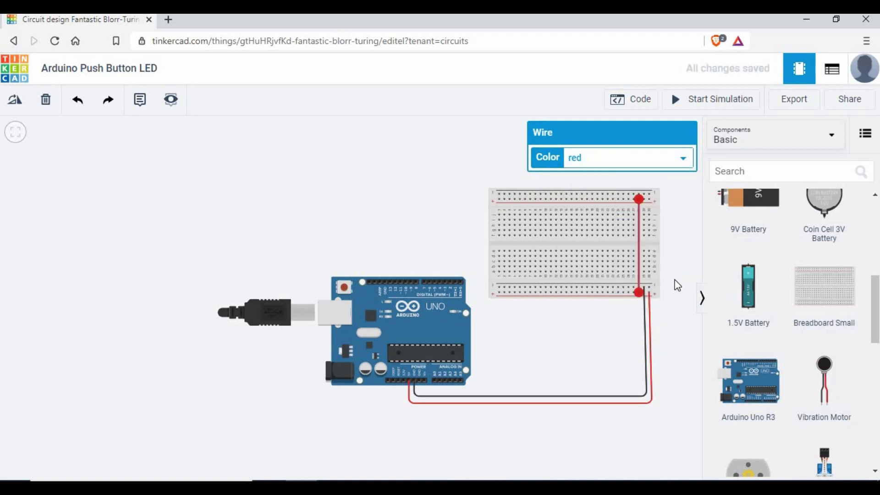
# Step: Link the breadboard's lower and upper negative rails with a vertical wire near column 30 and color it black
pyautogui.click(649, 287)
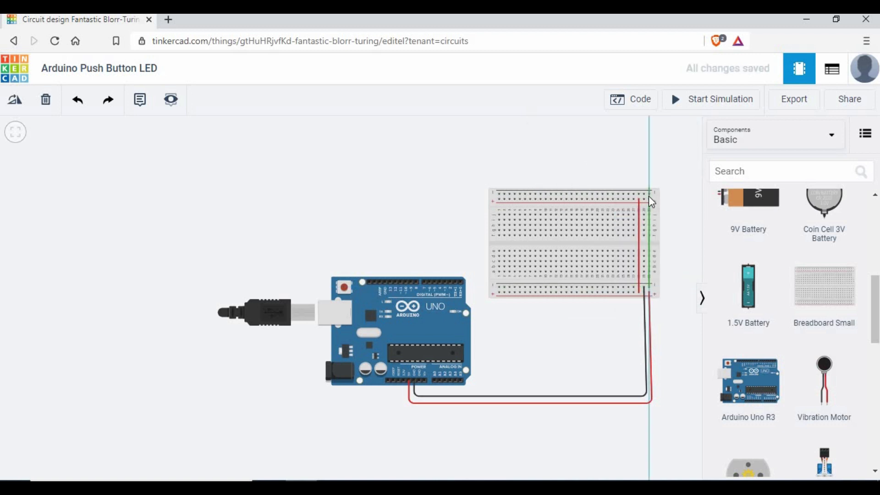
pyautogui.click(649, 194)
pyautogui.click(607, 167)
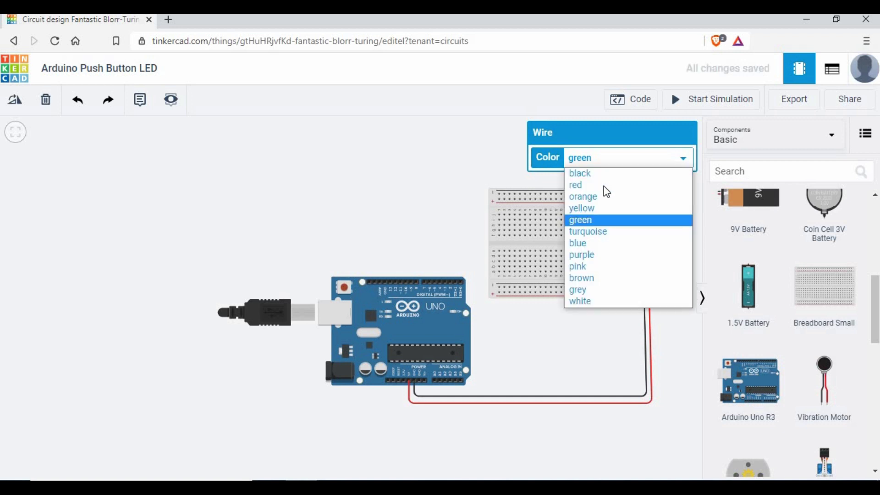
pyautogui.click(594, 173)
pyautogui.click(670, 290)
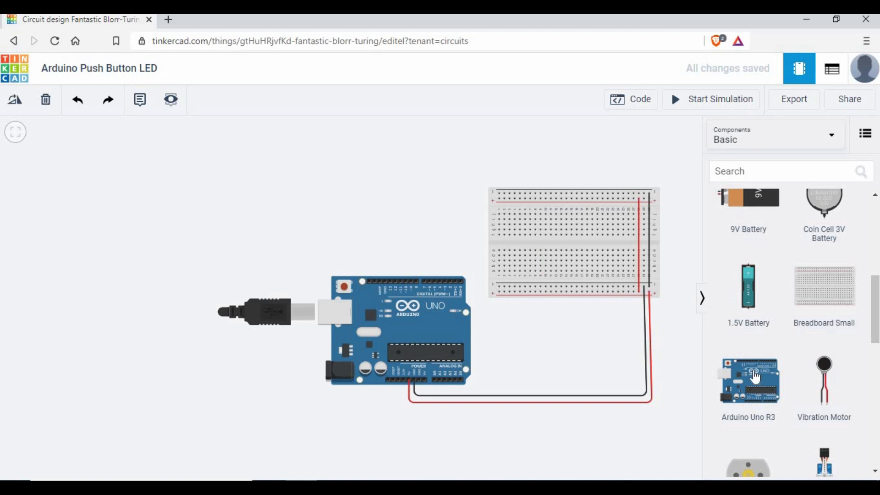
# Step: Place a pushbutton across the breadboard's center gap, spanning columns 18 to 20
pyautogui.scroll(-4, 800, 355)
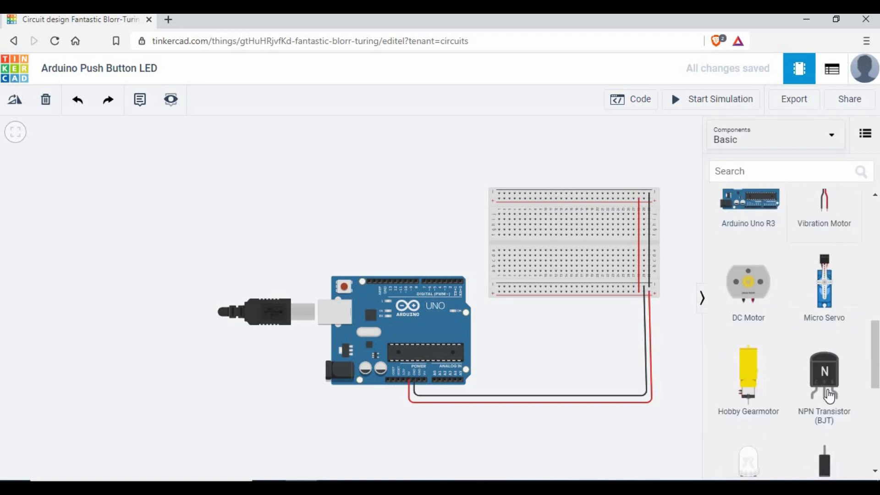
pyautogui.scroll(-4, 770, 323)
pyautogui.scroll(8, 773, 325)
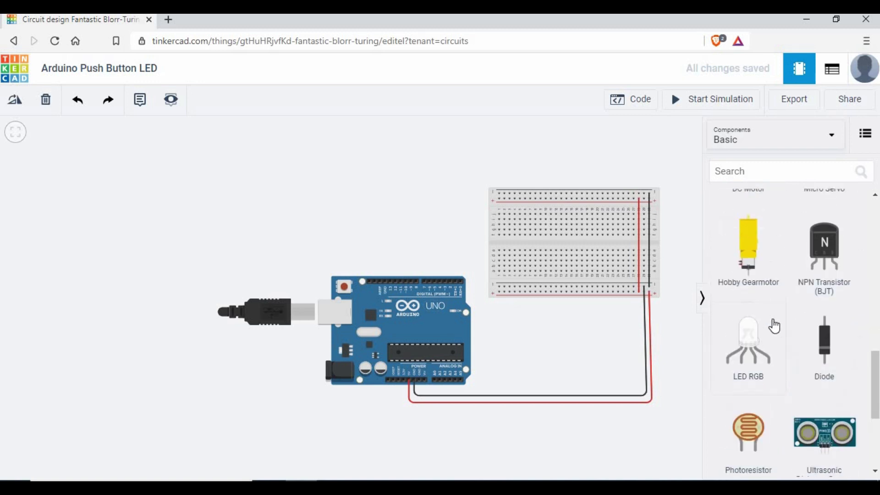
pyautogui.moveTo(754, 336); pyautogui.dragTo(591, 242)
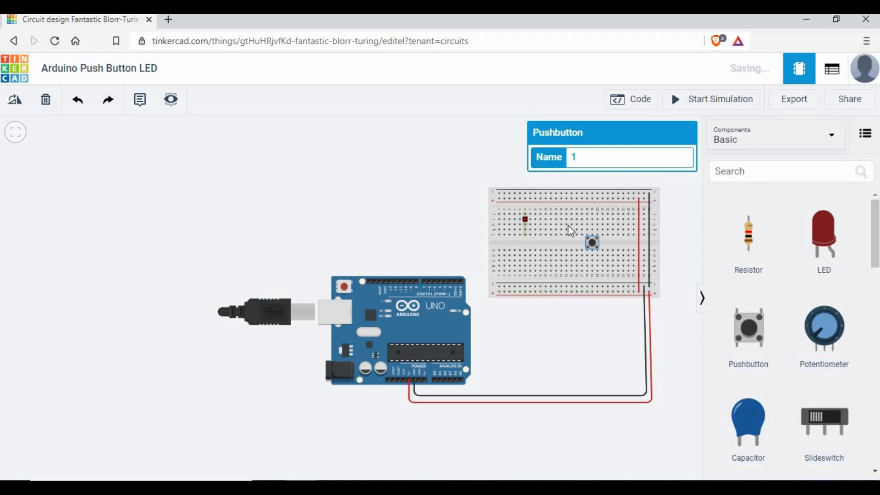
# Step: Place a vertical resistor in column 20 below the pushbutton, connecting its lower right terminal to the lower negative rail
pyautogui.scroll(3, 604, 261)
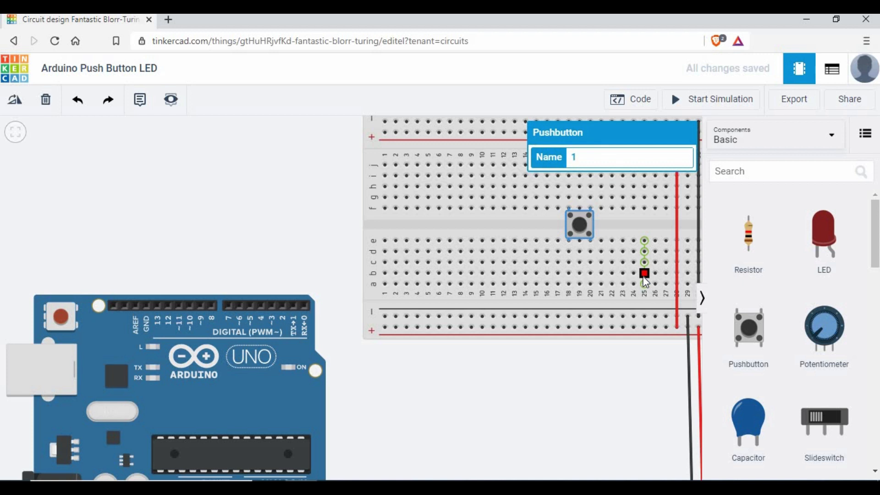
pyautogui.scroll(-1, 571, 339)
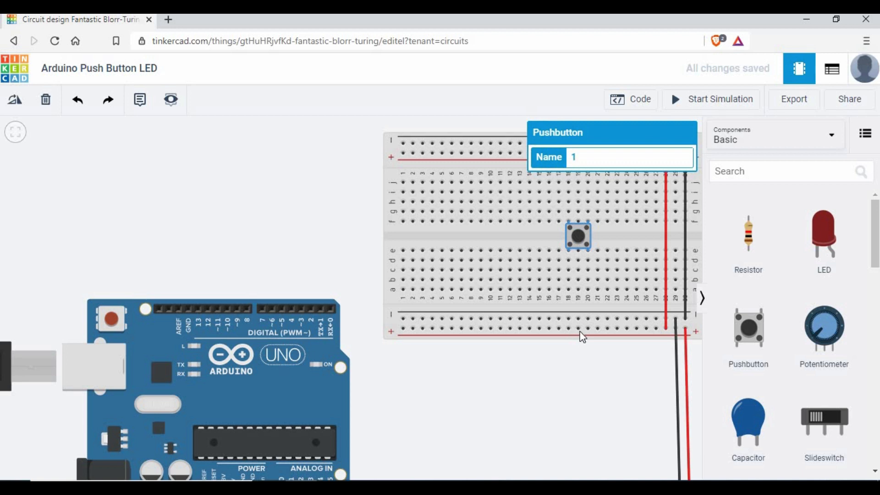
pyautogui.scroll(-2, 582, 338)
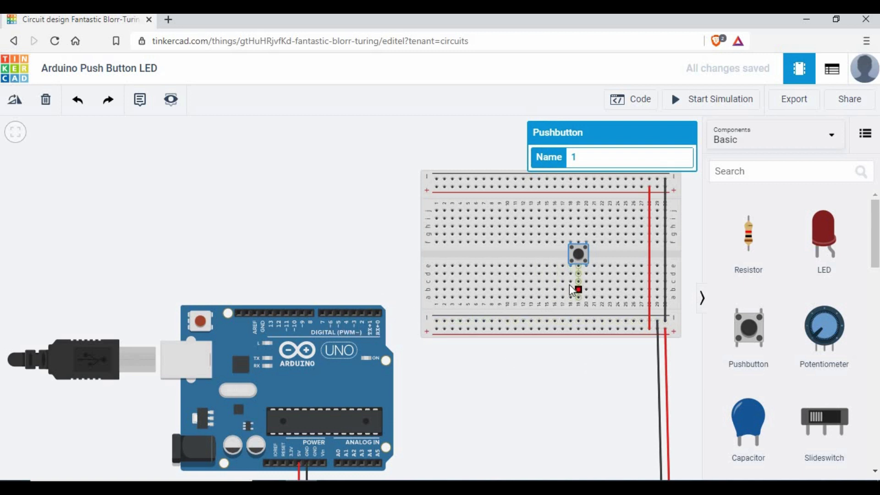
pyautogui.click(749, 248)
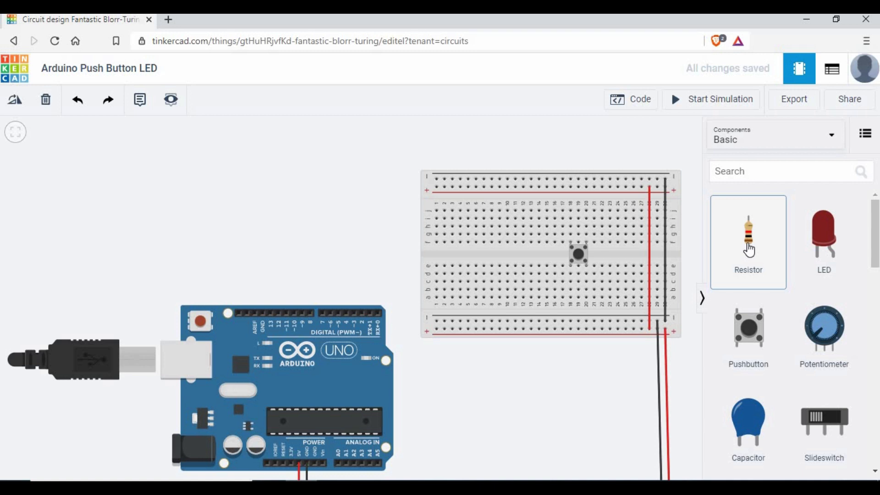
pyautogui.moveTo(733, 251); pyautogui.dragTo(586, 308)
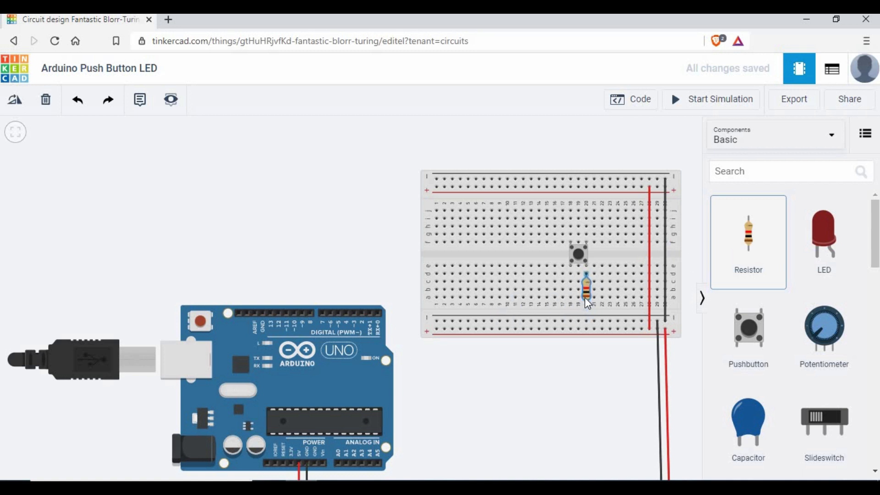
pyautogui.moveTo(585, 305); pyautogui.dragTo(584, 304)
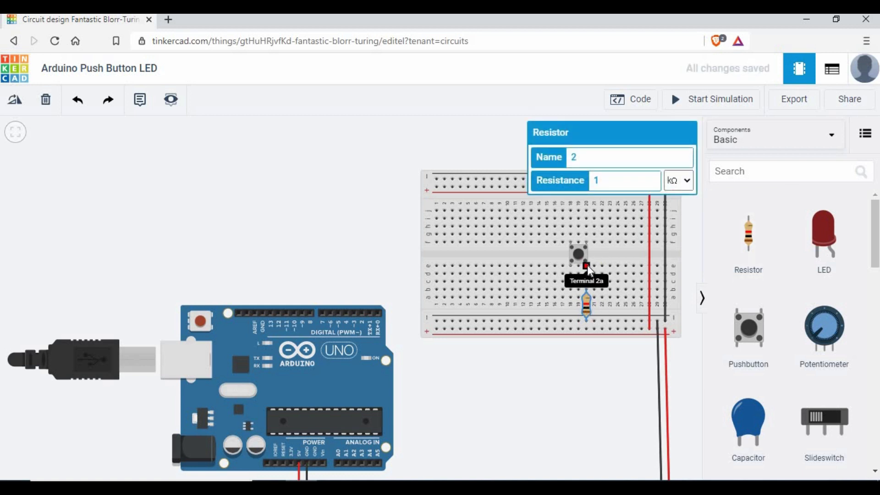
# Step: Wire Arduino digital pin 2 to column 20 between the pushbutton and resistor, with a squared bend above the pin
pyautogui.click(364, 311)
pyautogui.click(364, 294)
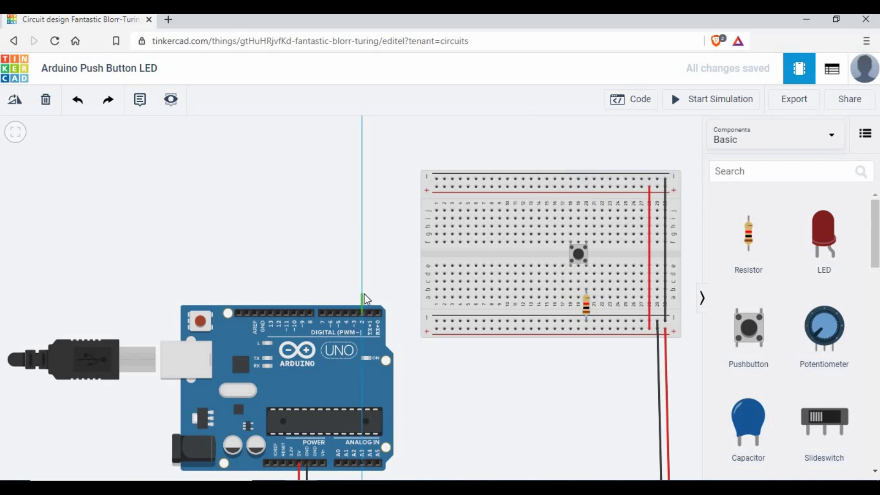
pyautogui.click(533, 303)
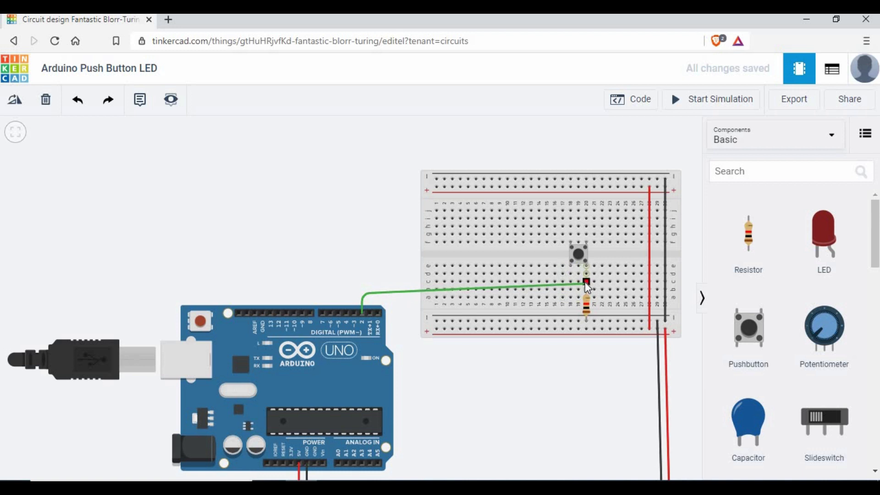
pyautogui.click(586, 282)
pyautogui.moveTo(364, 292); pyautogui.dragTo(364, 278)
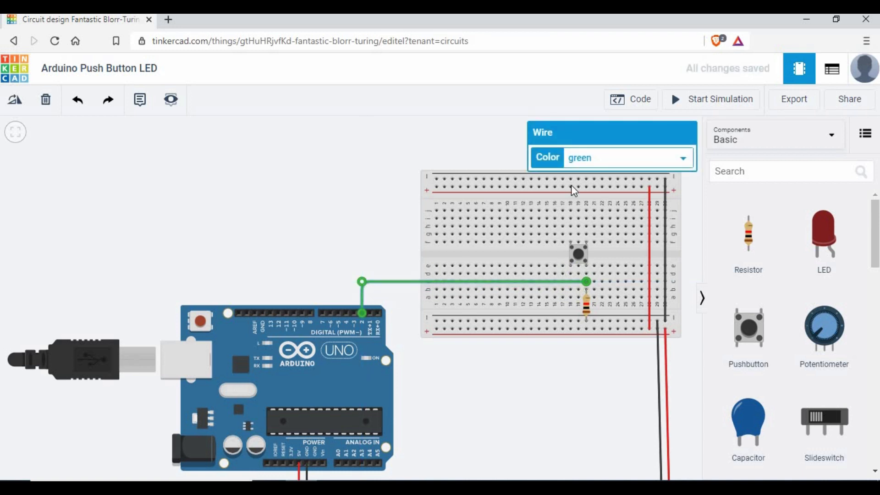
# Step: Set the resistance of the resistor below the pushbutton to 10 kΩ
pyautogui.click(587, 301)
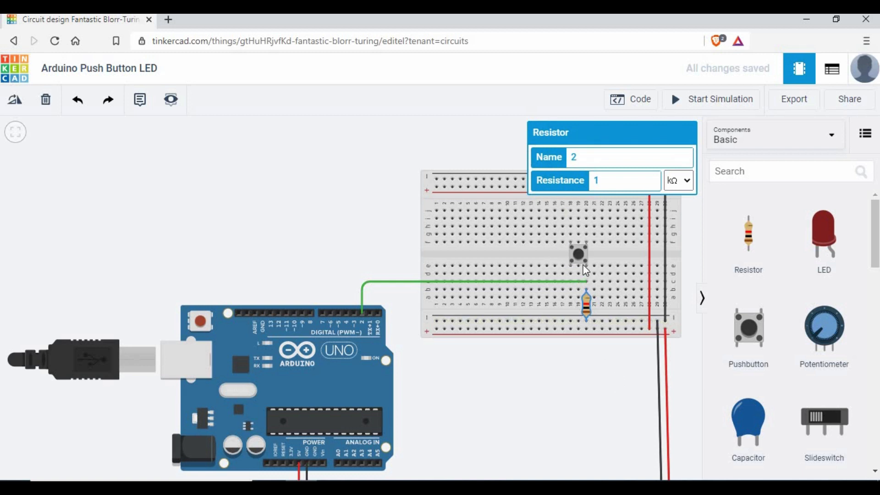
pyautogui.click(612, 180)
pyautogui.write('0')
pyautogui.click(361, 191)
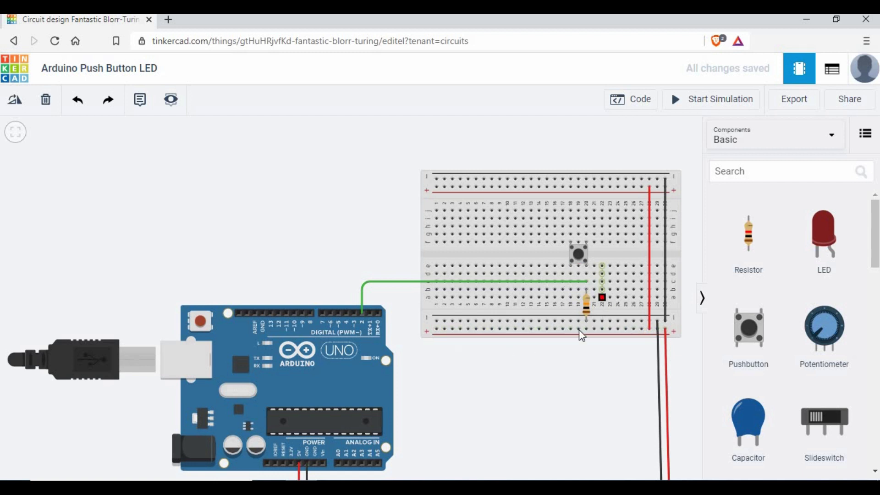
# Step: Connect the pushbutton's upper terminal in column 18 to the upper positive rail with a vertical wire and color it red
pyautogui.click(574, 284)
pyautogui.press('Escape')
pyautogui.click(571, 233)
pyautogui.click(570, 187)
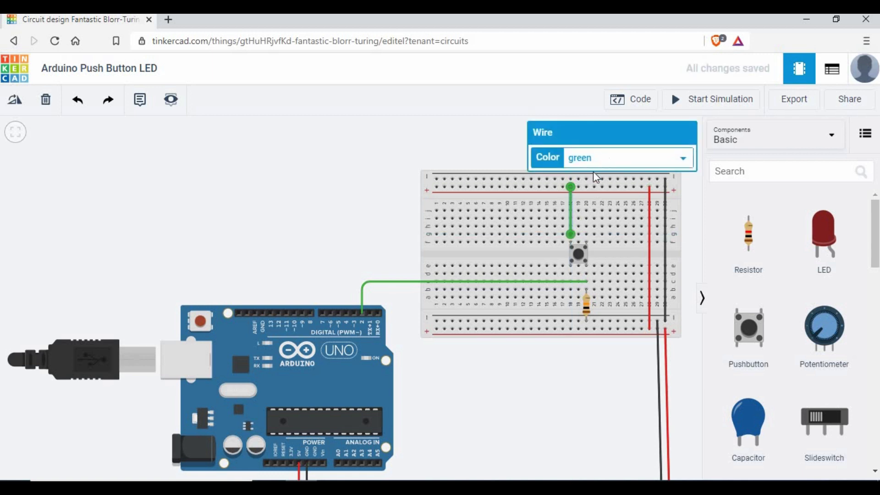
pyautogui.click(592, 164)
pyautogui.click(616, 187)
pyautogui.click(653, 269)
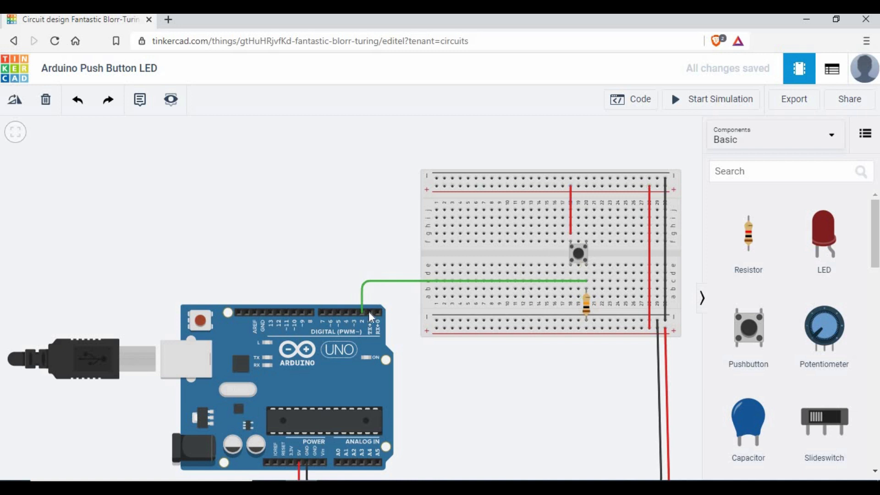
pyautogui.click(577, 252)
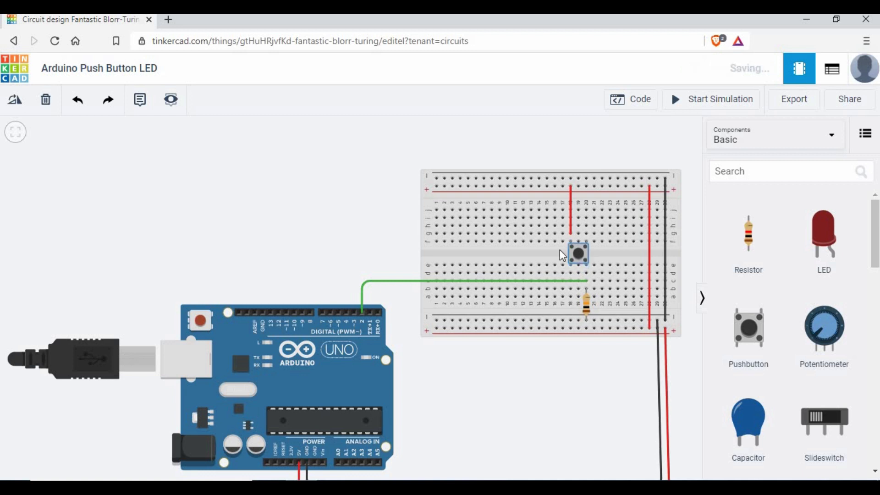
pyautogui.click(362, 312)
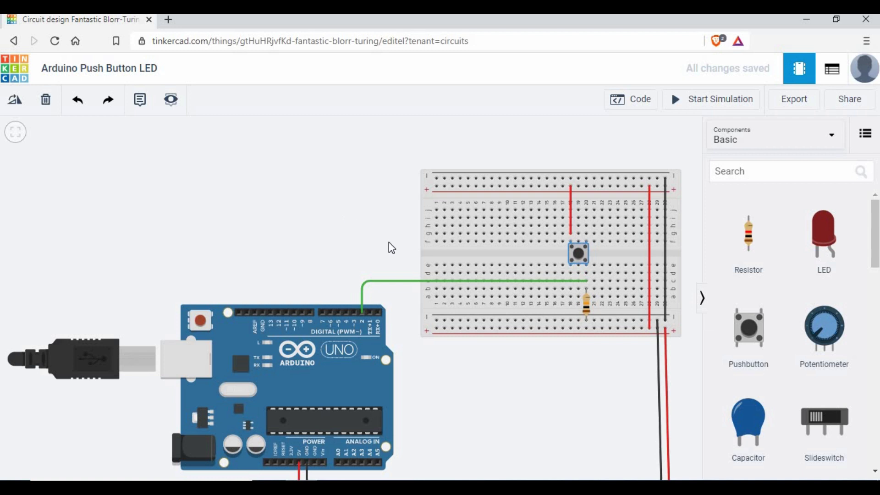
# Step: Place an LED in columns 5 and 6 of the breadboard's upper half and set its color to Green
pyautogui.moveTo(817, 246); pyautogui.dragTo(476, 214)
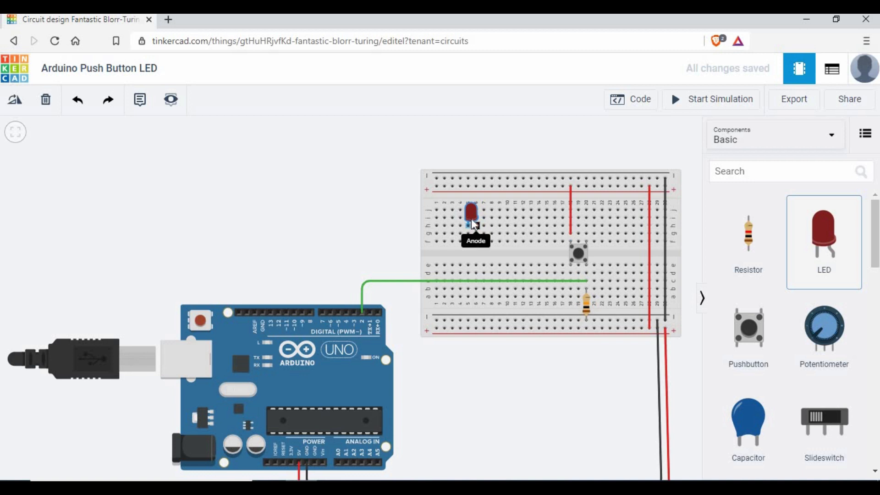
pyautogui.click(472, 220)
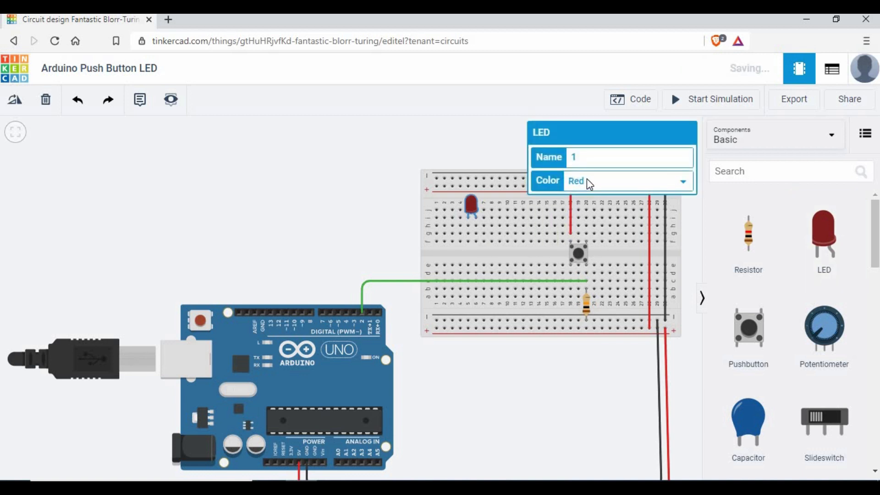
pyautogui.click(585, 188)
pyautogui.click(585, 195)
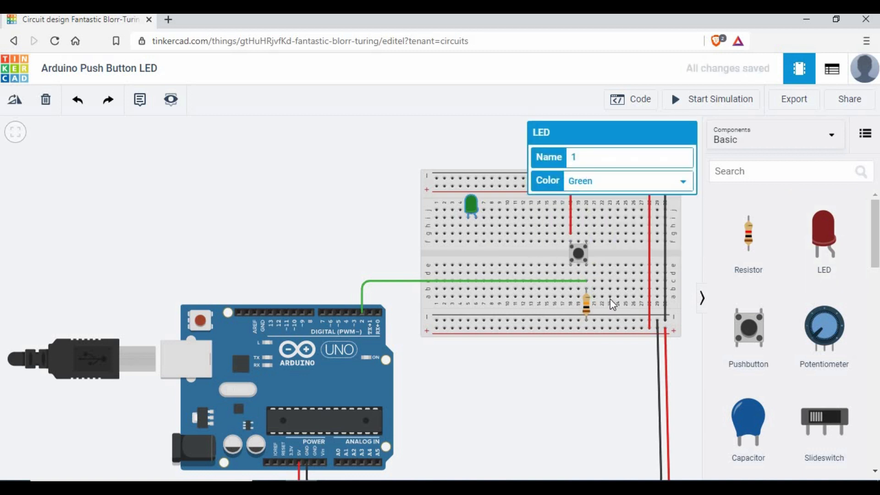
# Step: Place a vertical resistor across the center gap in column 5 below the LED and set its resistance to 100 Ω
pyautogui.moveTo(724, 255); pyautogui.dragTo(468, 250)
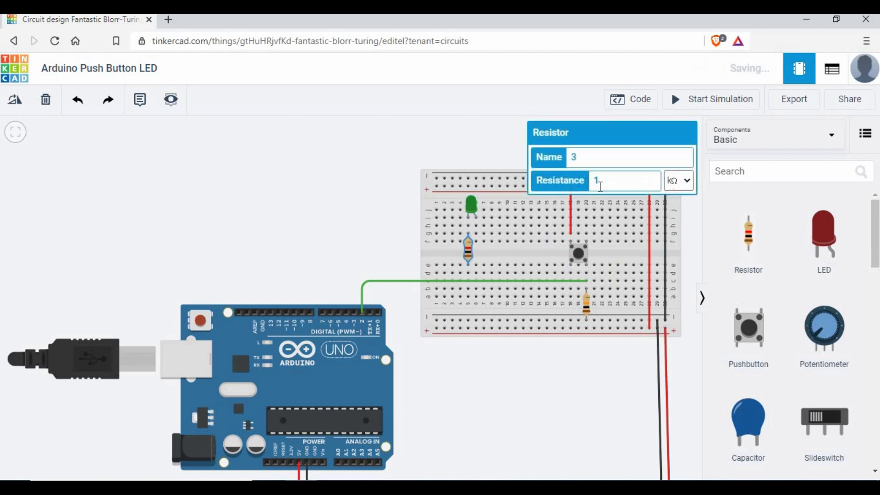
pyautogui.click(682, 186)
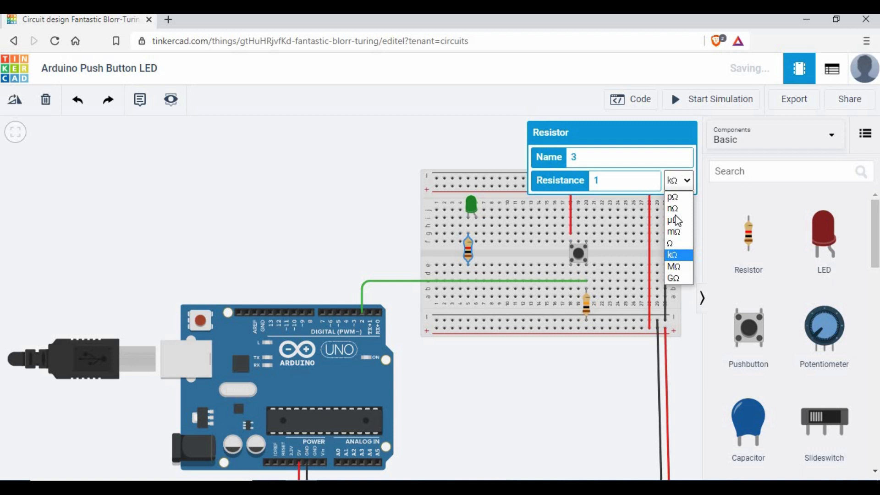
pyautogui.click(671, 241)
pyautogui.click(613, 181)
pyautogui.write('00')
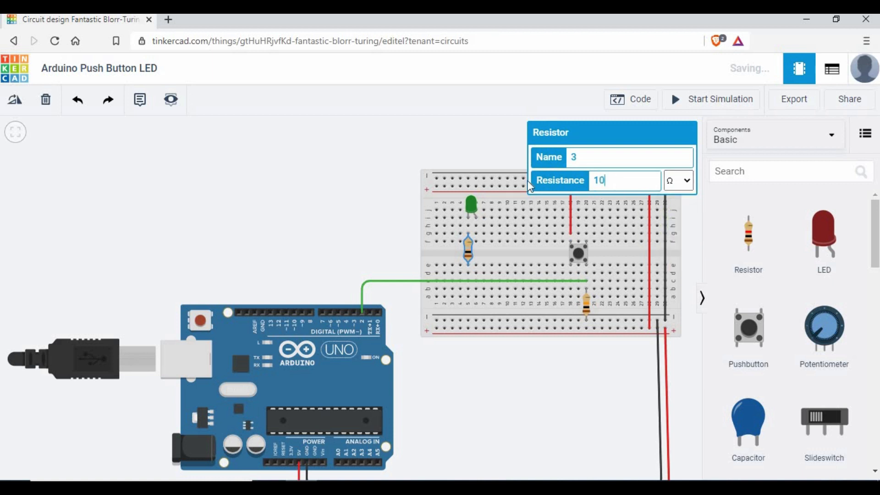
pyautogui.click(473, 143)
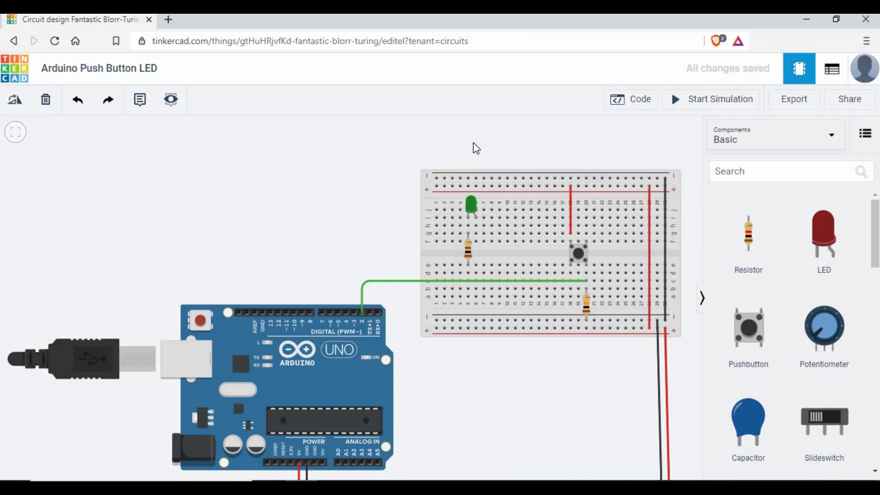
# Step: Wire Arduino digital pin 13 to the LED's anode column 6, color the wire blue and straighten its bend
pyautogui.click(270, 310)
pyautogui.click(272, 224)
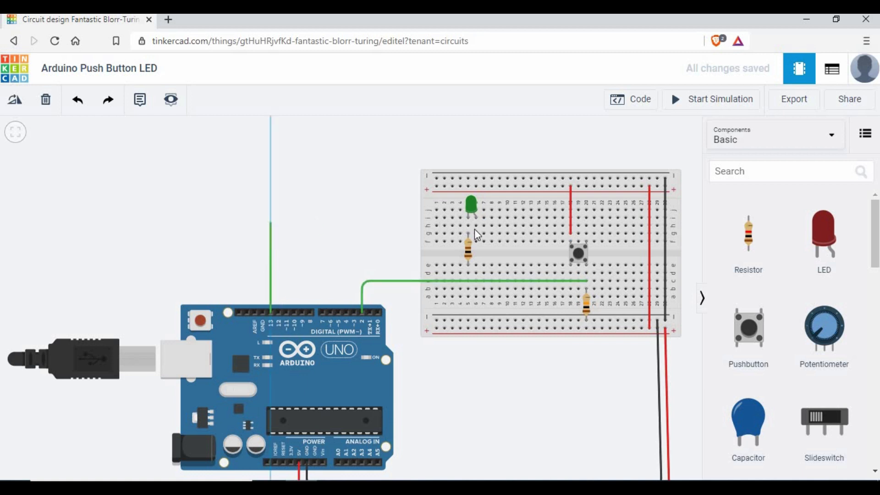
pyautogui.click(476, 225)
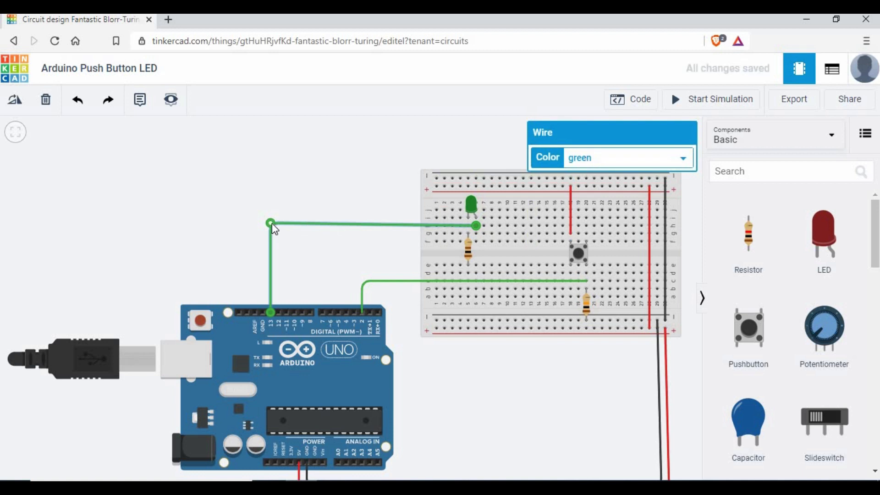
pyautogui.moveTo(271, 227); pyautogui.dragTo(271, 228)
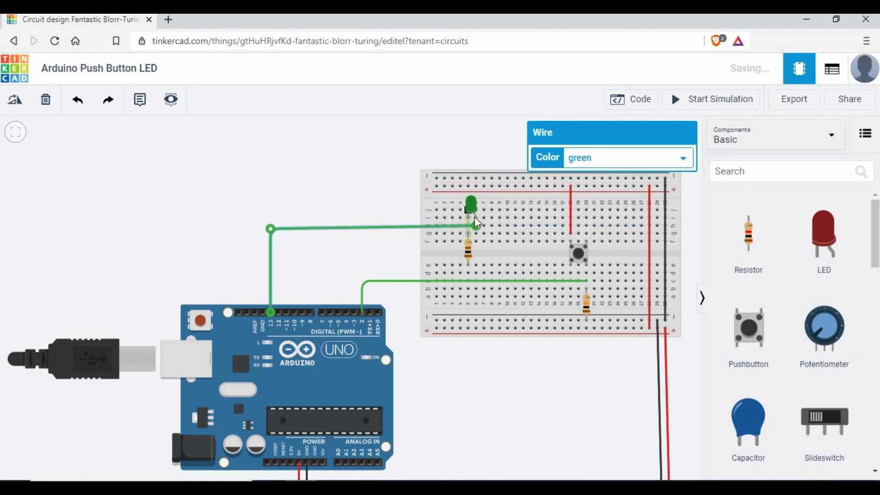
pyautogui.click(605, 161)
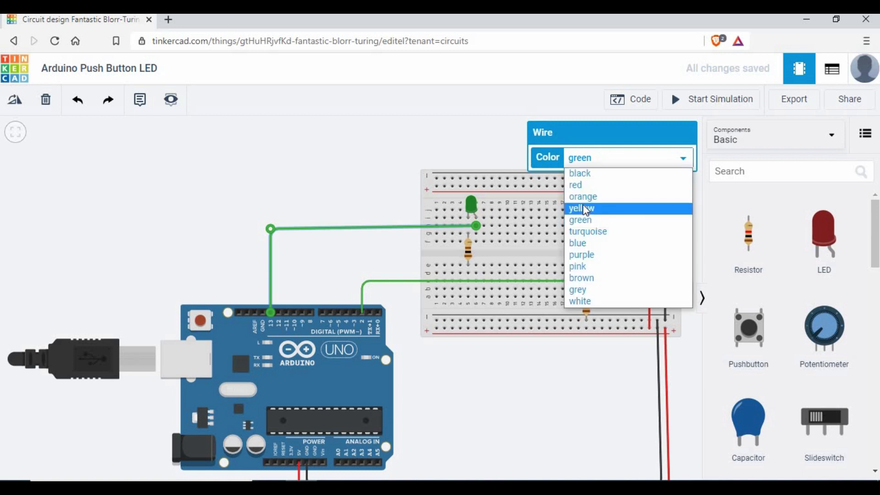
pyautogui.click(582, 245)
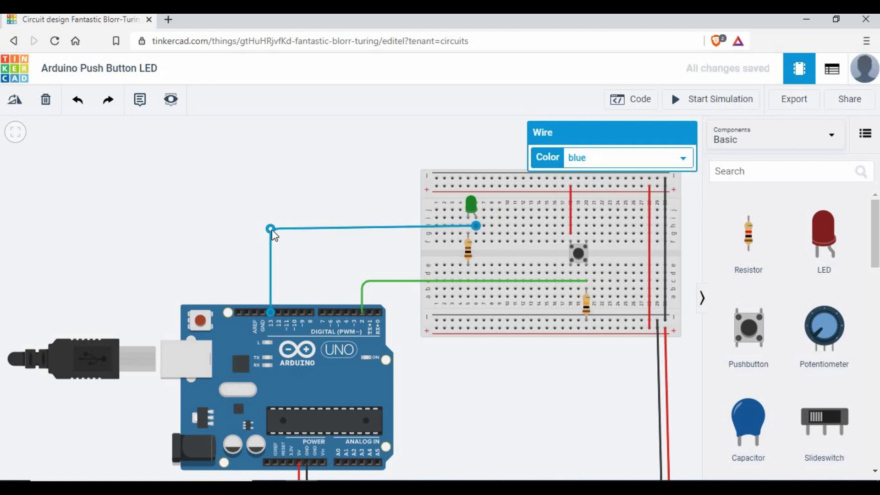
pyautogui.moveTo(270, 229); pyautogui.dragTo(308, 244)
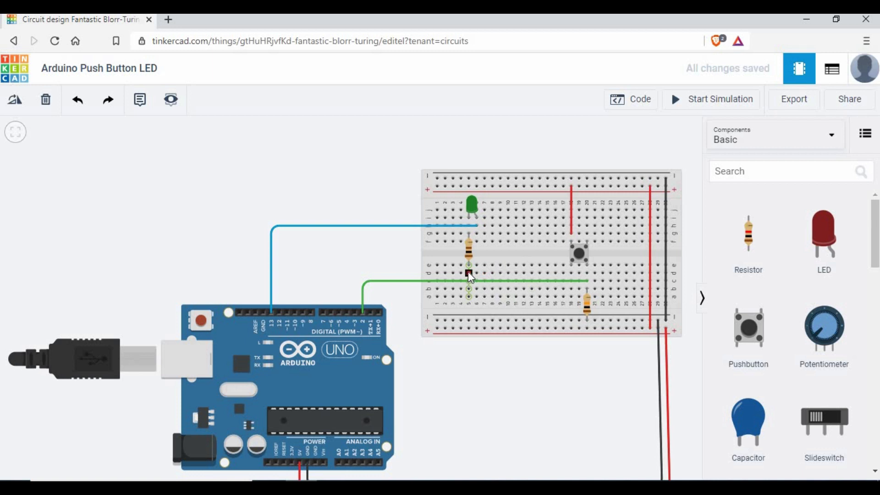
# Step: Connect column 5 below the LED's resistor to the lower negative rail with a vertical wire and color it black
pyautogui.click(469, 296)
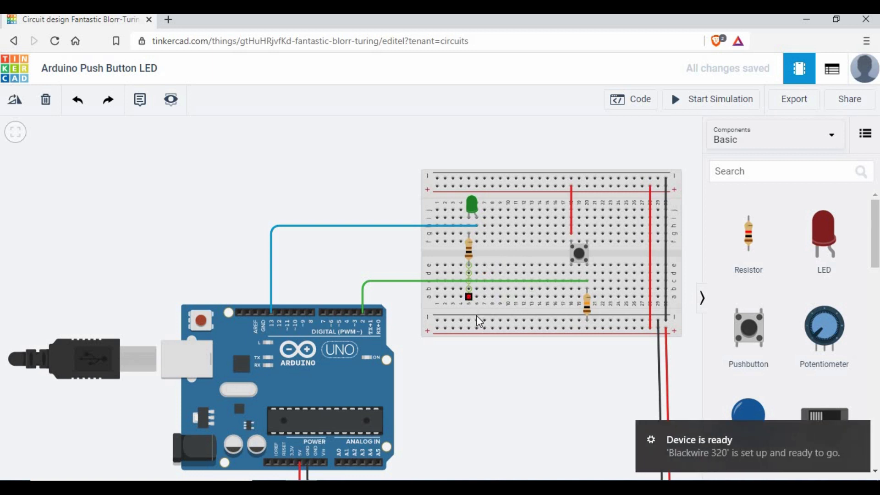
pyautogui.click(468, 320)
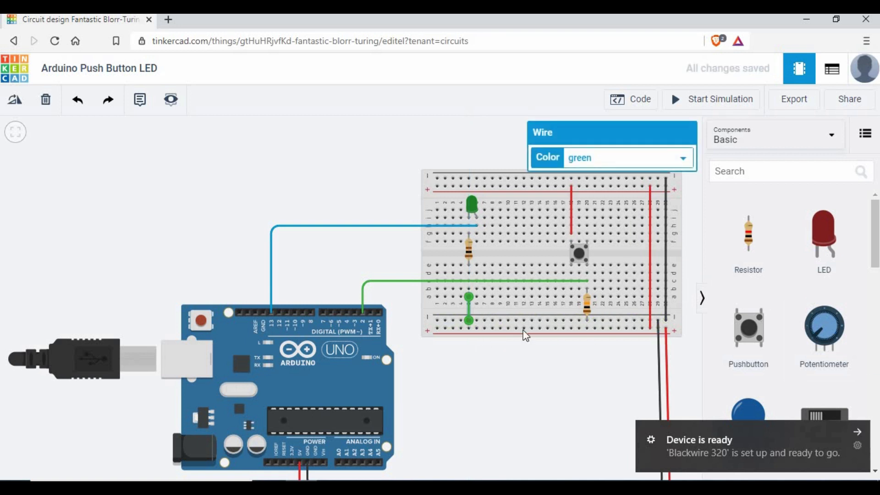
pyautogui.click(468, 310)
pyautogui.click(582, 163)
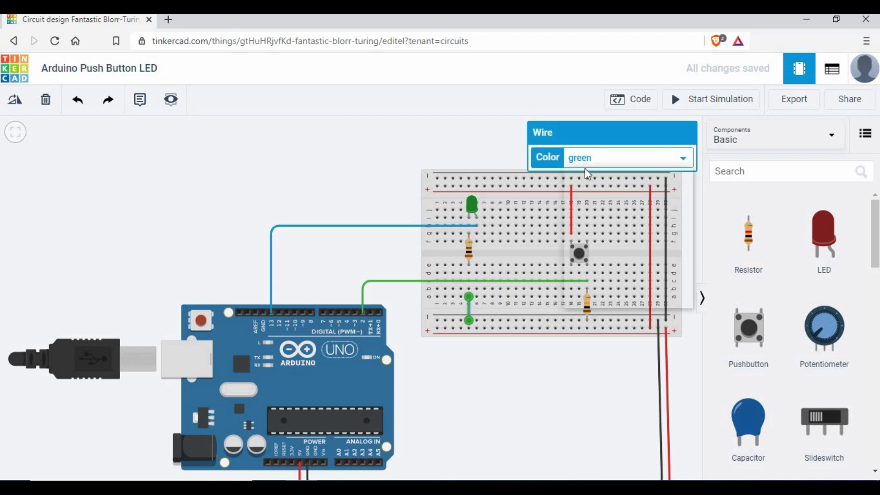
pyautogui.click(583, 176)
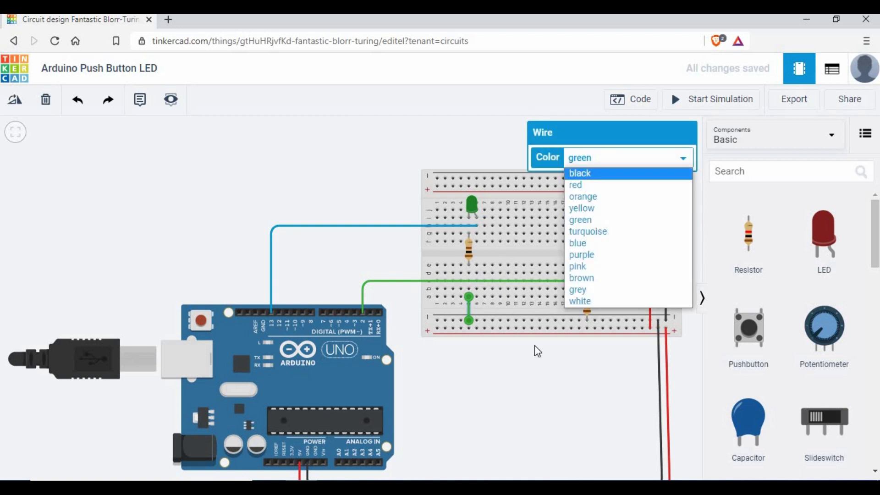
pyautogui.click(507, 392)
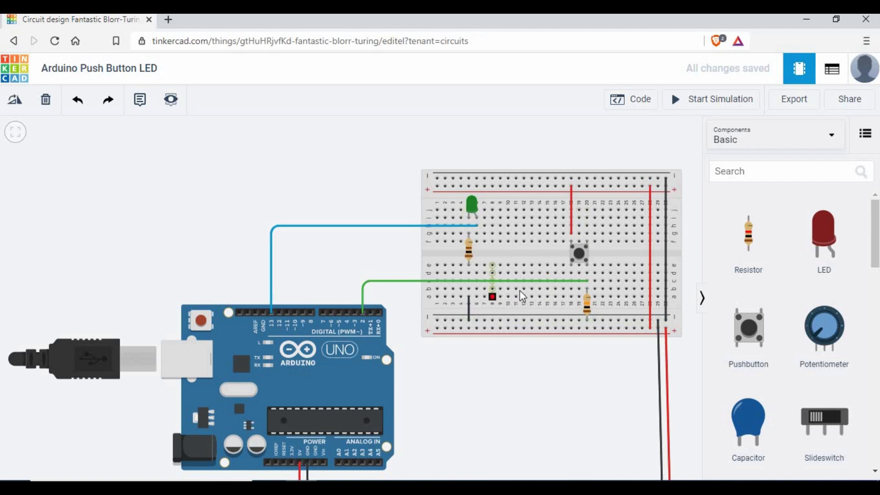
# Step: Open the Arduino's code editor and switch it from Blocks to Text
pyautogui.scroll(-2, 518, 290)
pyautogui.scroll(-1, 408, 196)
pyautogui.scroll(-2, 339, 182)
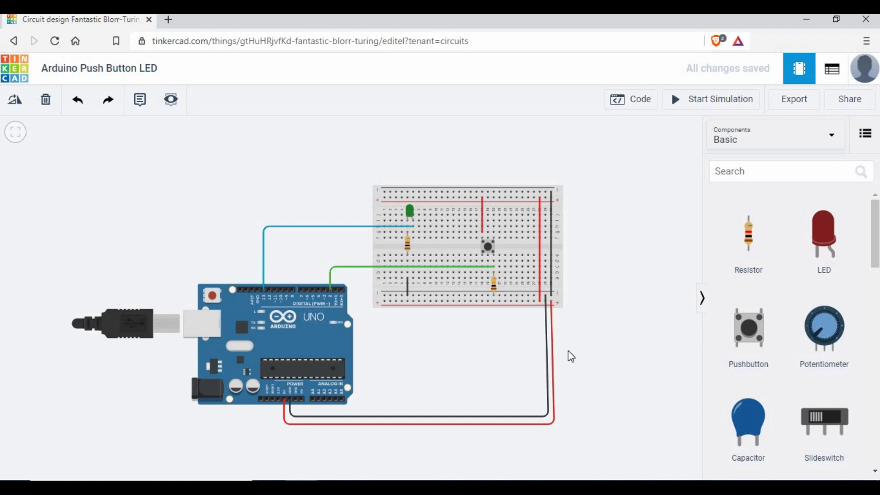
pyautogui.scroll(1, 568, 350)
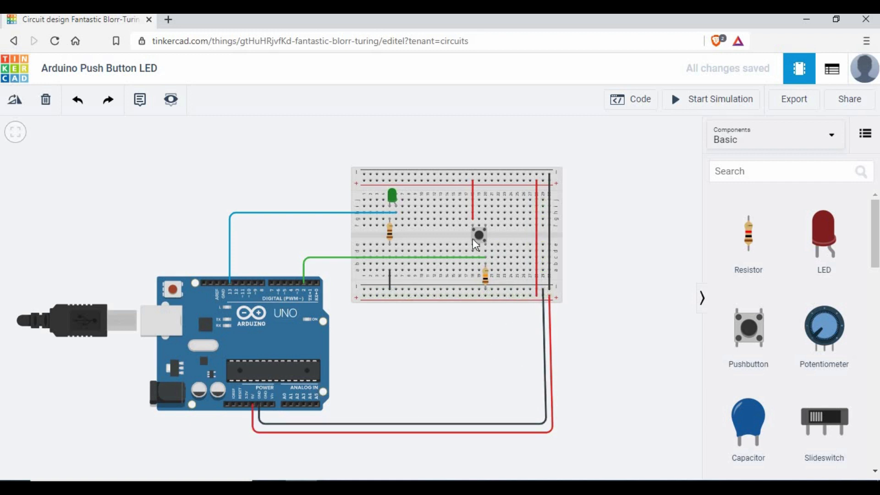
pyautogui.click(636, 109)
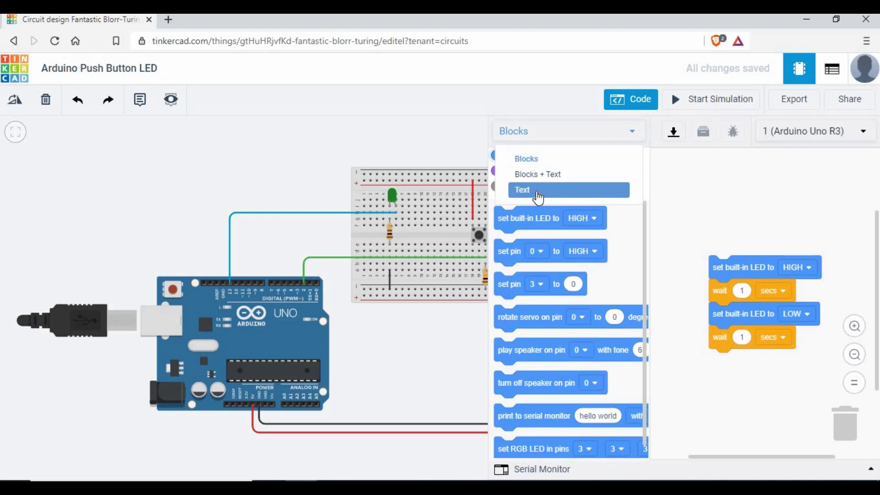
pyautogui.click(536, 191)
pyautogui.click(479, 186)
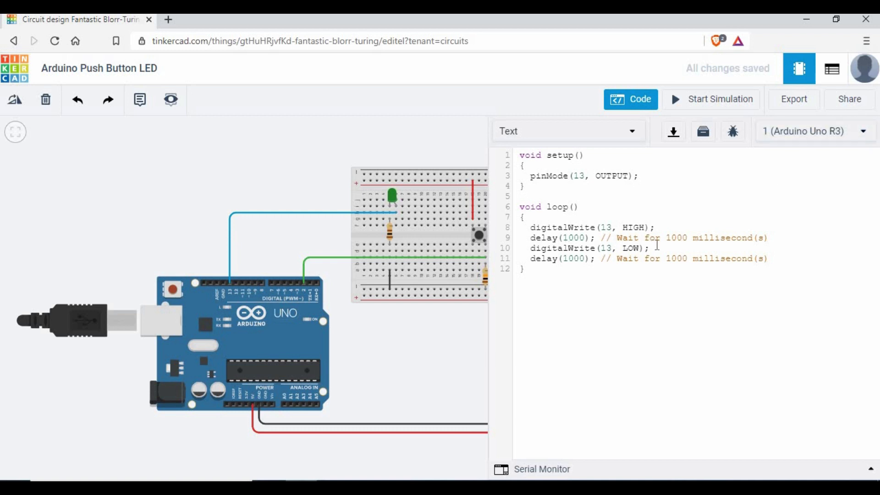
# Step: Delete the four default digitalWrite and delay lines inside loop()
pyautogui.click(782, 259)
pyautogui.keyDown('shift'); pyautogui.click(545, 233); pyautogui.keyUp('shift')
pyautogui.keyDown('shift'); pyautogui.click(662, 218); pyautogui.keyUp('shift')
pyautogui.click(678, 252)
pyautogui.click(534, 222)
pyautogui.click(532, 227)
pyautogui.keyDown('shift'); pyautogui.click(762, 257); pyautogui.keyUp('shift')
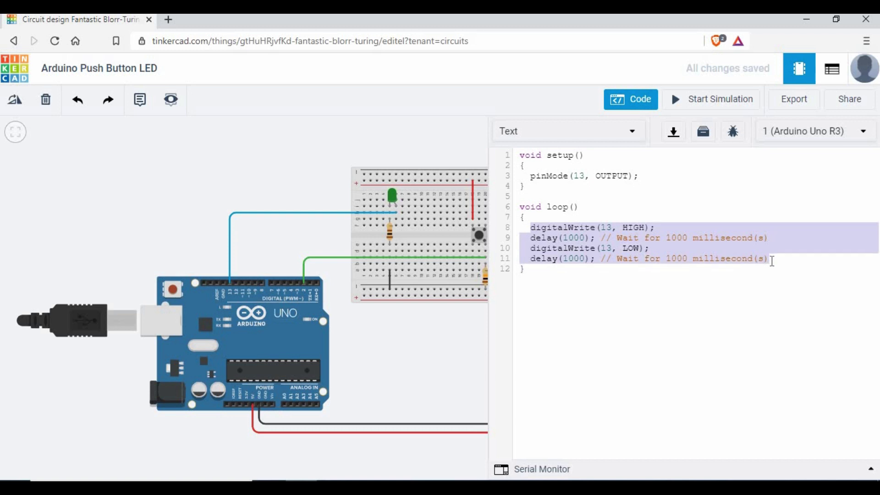
pyautogui.press('BackSpace')
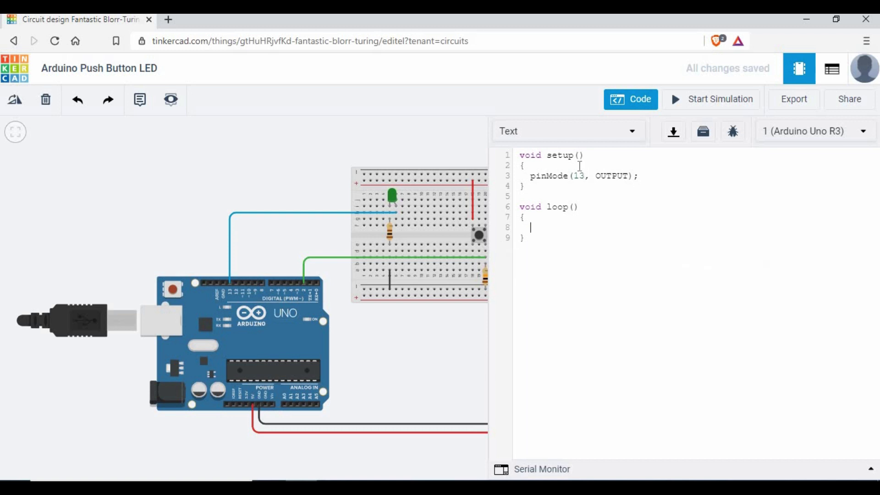
# Step: Insert two blank lines above setup() and one blank line after the pinMode(13, OUTPUT) statement
pyautogui.click(523, 156)
pyautogui.press('Return')
pyautogui.press('Return')
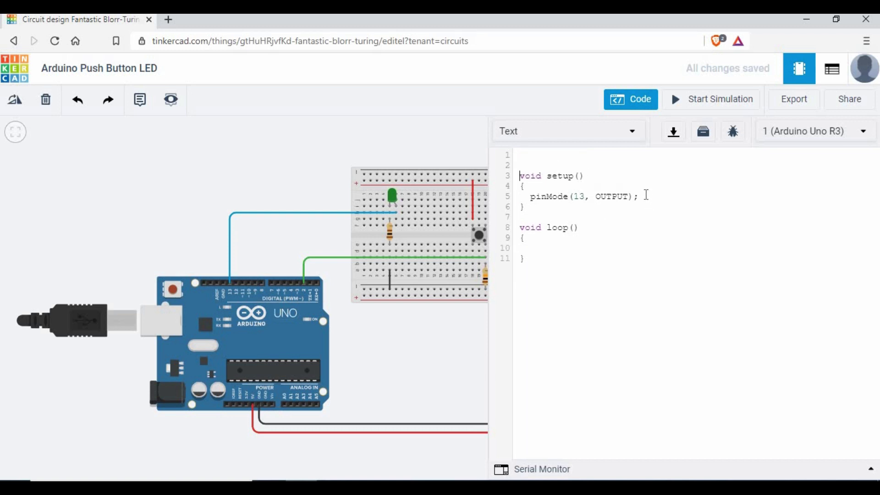
pyautogui.click(646, 195)
pyautogui.press('Return')
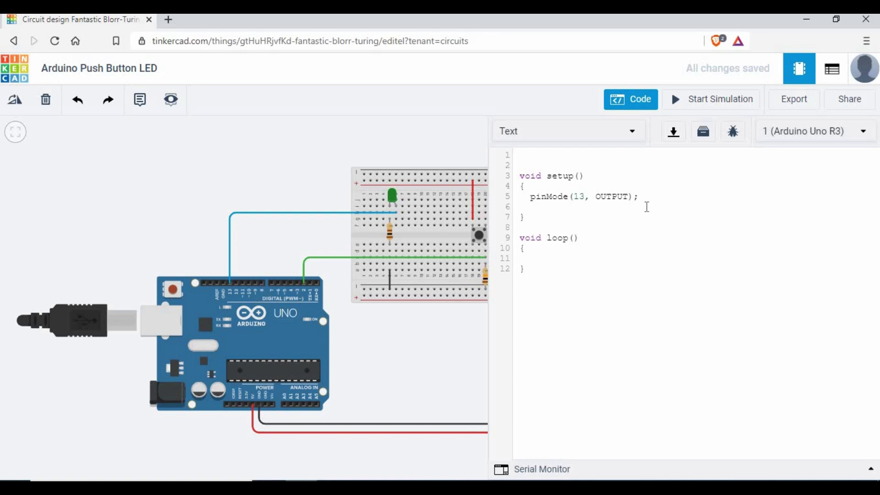
# Step: Duplicate the pinMode(13, OUTPUT); statement onto the blank line below it in setup()
pyautogui.hotkey('ctrl', 'shift', 'Left')
pyautogui.hotkey('ctrl', 'shift', 'Left')
pyautogui.hotkey('ctrl', 'shift', 'Left')
pyautogui.hotkey('ctrl', 'shift', 'Left')
pyautogui.hotkey('ctrl', 'shift', 'Left')
pyautogui.hotkey('ctrl', 'shift', 'Left')
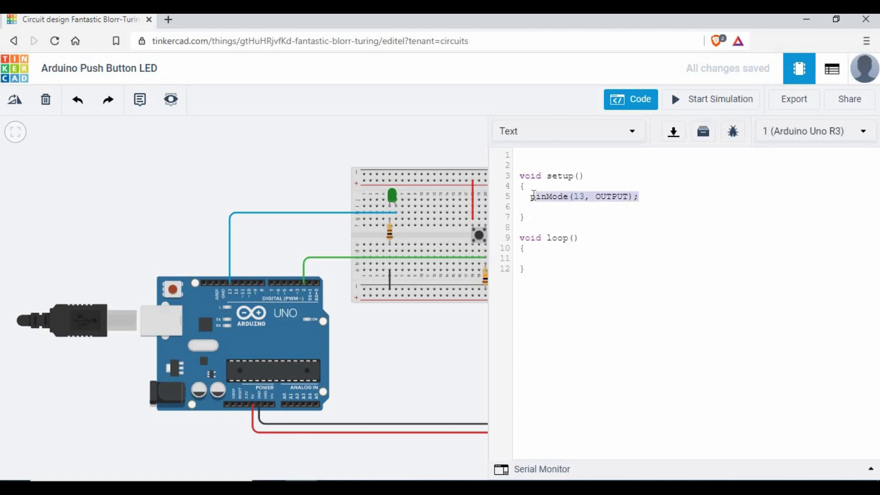
pyautogui.hotkey('ctrl', 'c')
pyautogui.click(536, 207)
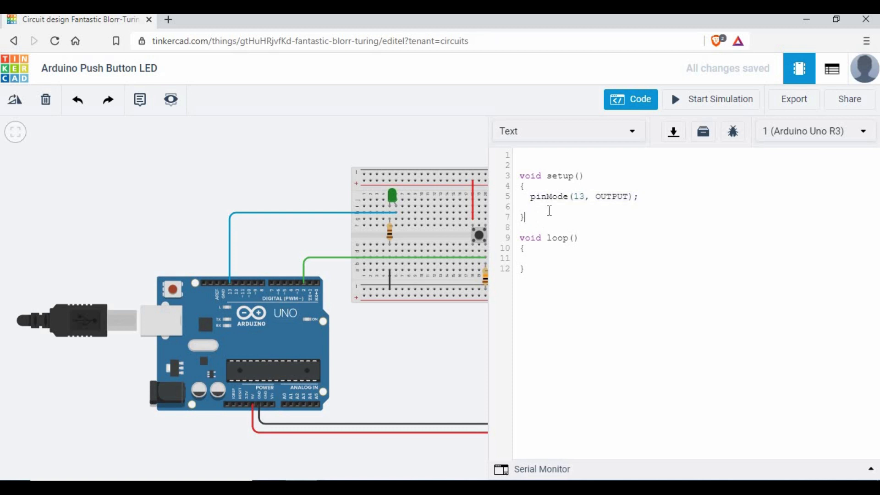
pyautogui.hotkey('ctrl', 'v')
# Step: Change the duplicated statement in setup() to pinMode(2, INPUT);
pyautogui.press('BackSpace')
pyautogui.press('BackSpace')
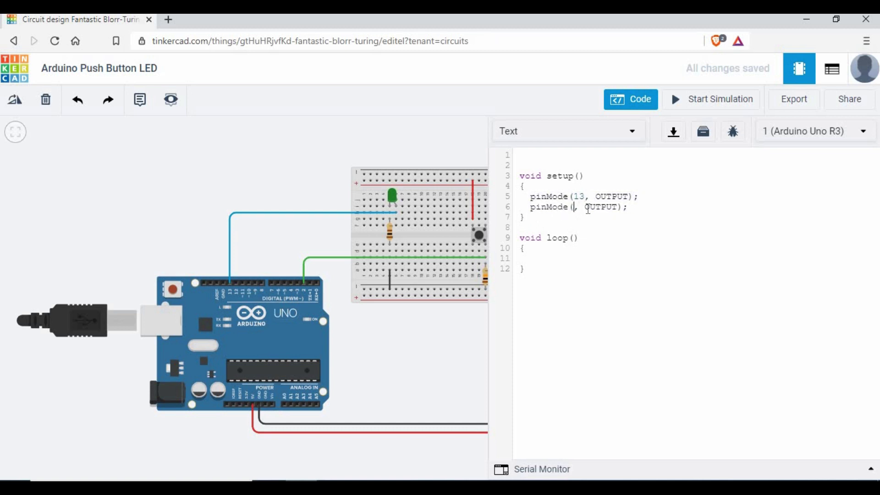
pyautogui.write('2')
pyautogui.press('Right')
pyautogui.press('Right')
pyautogui.press('Right')
pyautogui.press('Right')
pyautogui.press('Right')
pyautogui.press('BackSpace')
pyautogui.press('BackSpace')
pyautogui.press('BackSpace')
pyautogui.write('INP')
pyautogui.press('BackSpace')
# Step: Declare the variable int pushButton = 0; on the first line above setup()
pyautogui.write('int pushb')
pyautogui.press('BackSpace')
pyautogui.write('Bu')
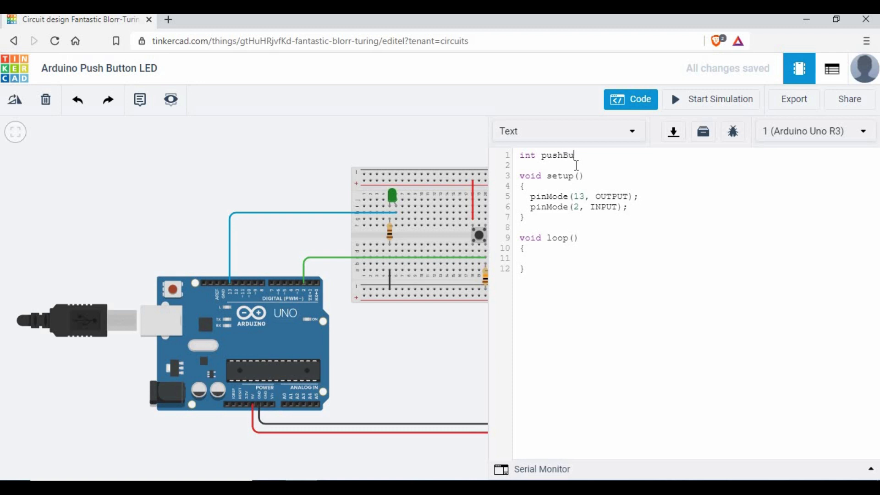
pyautogui.write('tton =0;')
pyautogui.click(606, 155)
# Step: Add the statement pushButton = digitalRead(2); inside loop(), copying the variable name from its declaration
pyautogui.press('Return')
pyautogui.click(596, 155)
pyautogui.moveTo(596, 155)
pyautogui.mouseDown()
pyautogui.moveTo(519, 154)
pyautogui.moveTo(595, 159)
pyautogui.mouseUp()
pyautogui.click(542, 154)
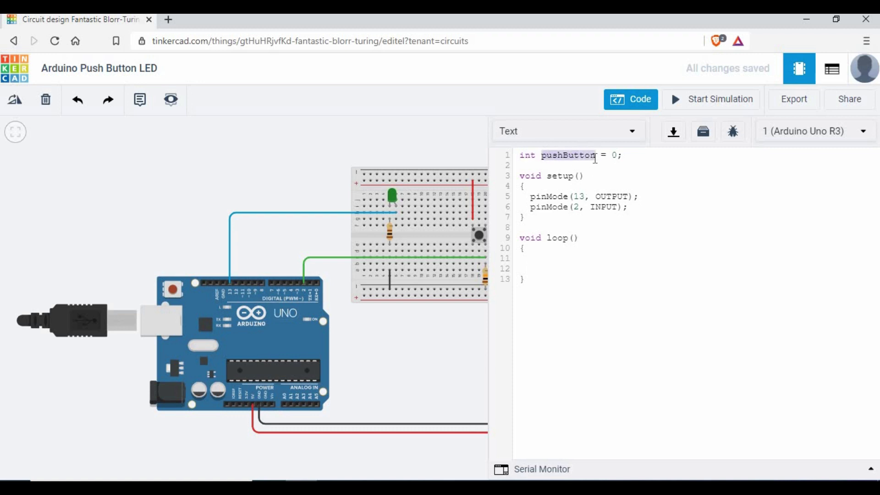
pyautogui.click(535, 264)
pyautogui.hotkey('ctrl', 'v')
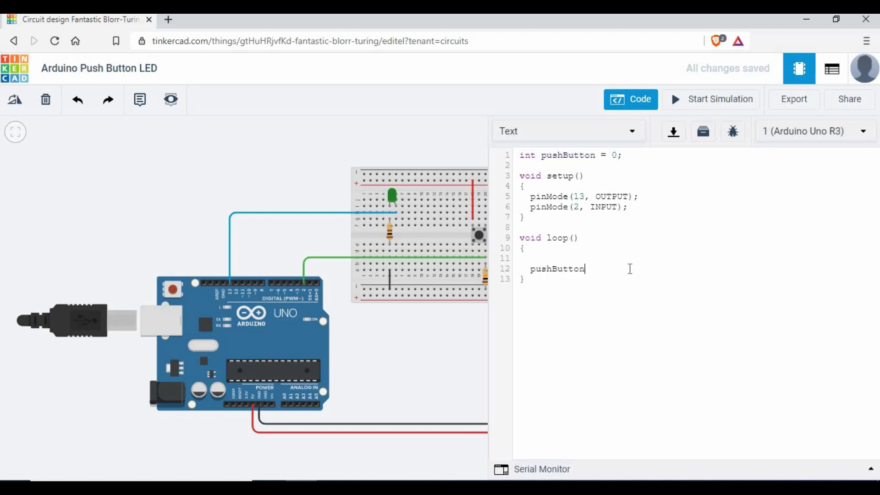
pyautogui.write('= digital')
pyautogui.write(' digitalRead')
pyautogui.write('(2')
pyautogui.write(';')
pyautogui.press('Return')
# Step: Add an if (pushButton == HIGH){} block below the digitalRead statement in loop()
pyautogui.doubleClick(556, 268)
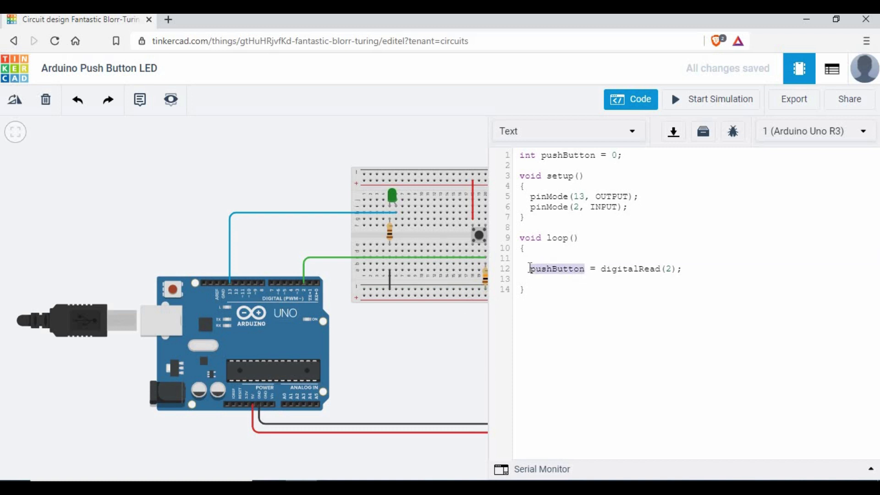
pyautogui.click(628, 269)
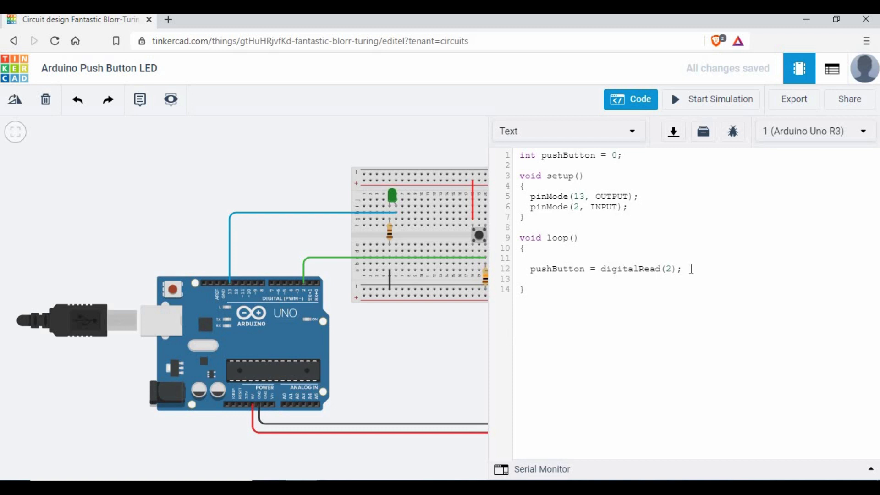
pyautogui.press('Return')
pyautogui.write('if (pushButton == ')
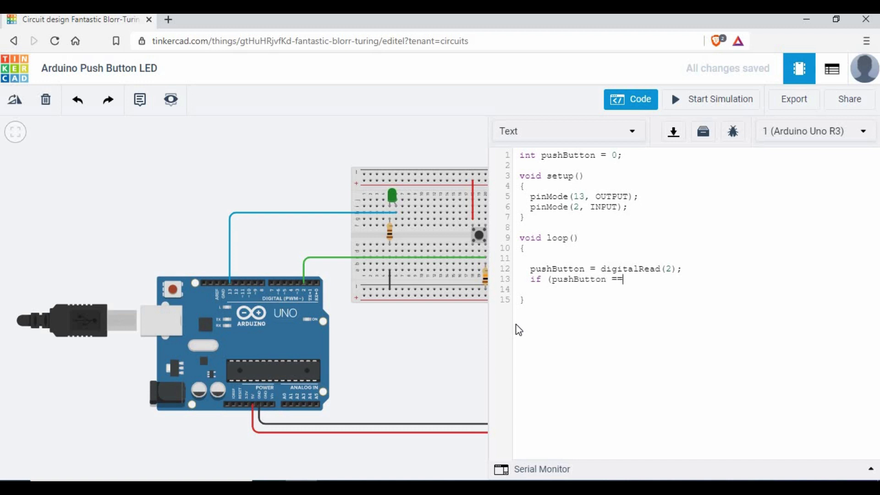
pyautogui.write('HIGH){}')
pyautogui.press('Return')
# Step: Write digitalWrite (13, HIGH); inside the if block and remove the surplus blank line after it
pyautogui.press('Return')
pyautogui.write('digitalWr')
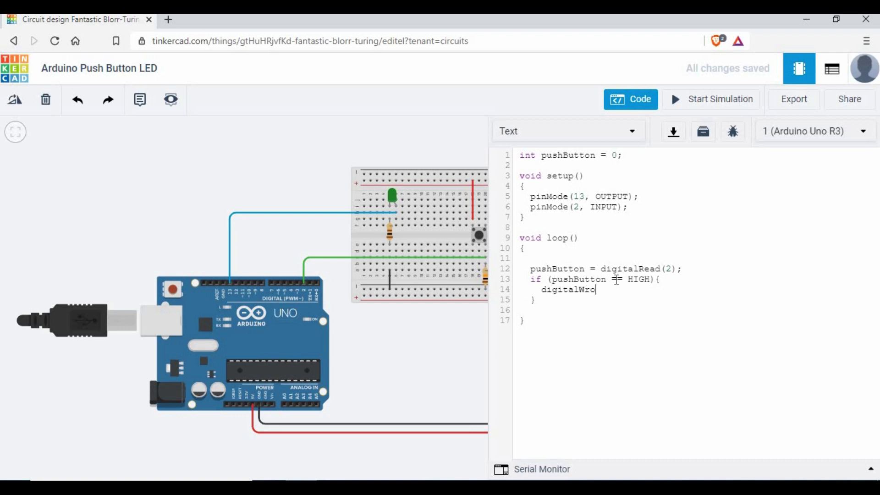
pyautogui.write('ite(13, HIGH);')
pyautogui.press('Return')
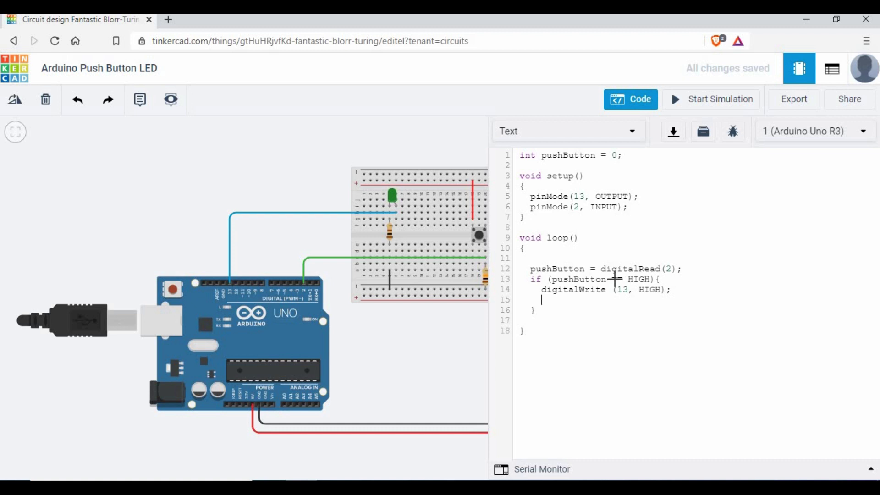
pyautogui.press('BackSpace')
pyautogui.press('BackSpace')
pyautogui.press('BackSpace')
# Step: Add an empty else{} block directly below the if block
pyautogui.click(554, 307)
pyautogui.write('else{}')
pyautogui.press('Return')
pyautogui.press('Return')
# Step: Copy the digitalWrite statement into the else block and change it to digitalWrite (13, LOW);
pyautogui.moveTo(671, 289); pyautogui.dragTo(543, 289)
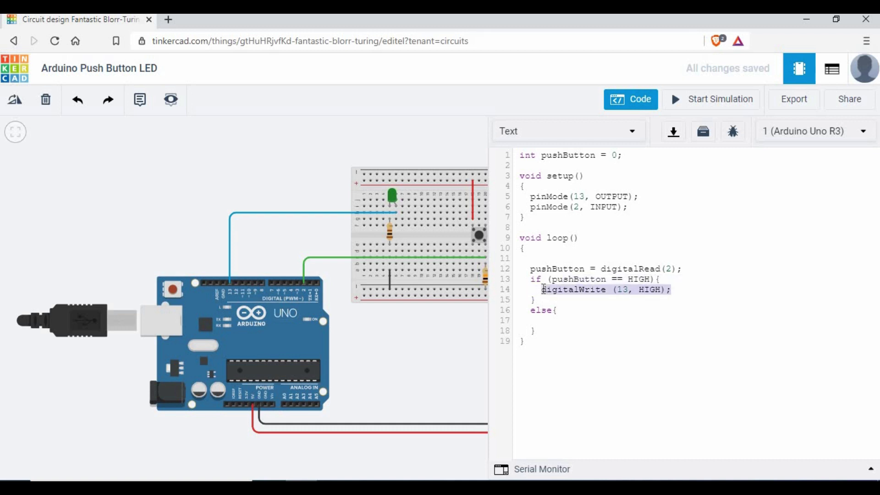
pyautogui.hotkey('ctrl', 'c')
pyautogui.click(575, 326)
pyautogui.hotkey('ctrl', 'v')
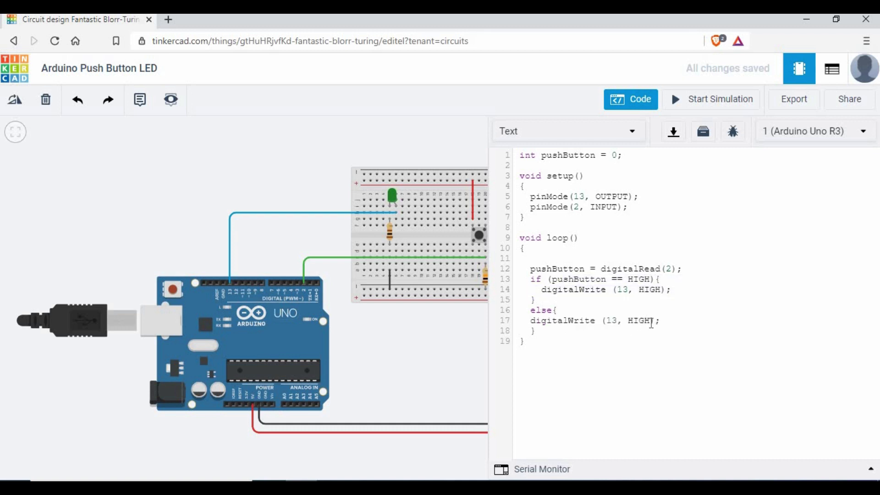
pyautogui.press('BackSpace')
pyautogui.press('BackSpace')
pyautogui.press('BackSpace')
pyautogui.press('BackSpace')
pyautogui.write('LOW')
# Step: Add delay(10); at the end of loop(), separated from the else block by a blank line
pyautogui.click(549, 329)
pyautogui.press('Return')
pyautogui.press('Return')
pyautogui.write('delay')
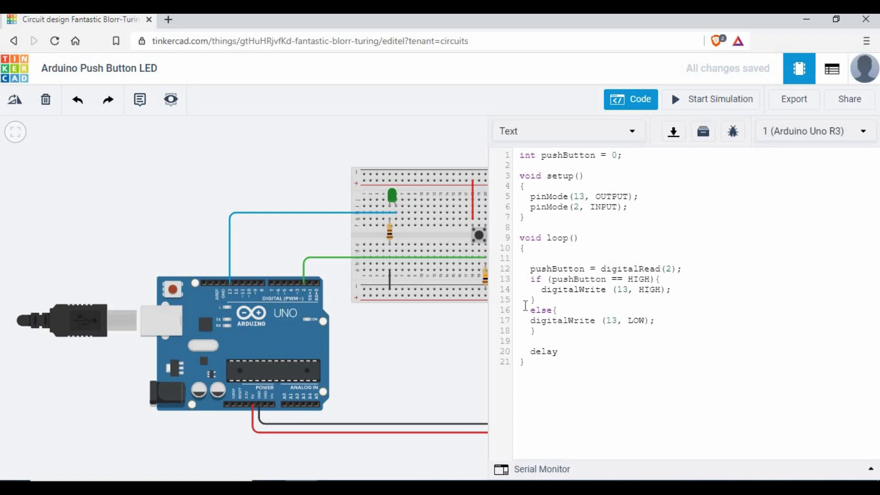
pyautogui.write('(10);')
# Step: Start the simulation, close the code editor, and operate the breadboard's pushbutton several times to test the LED
pyautogui.click(706, 103)
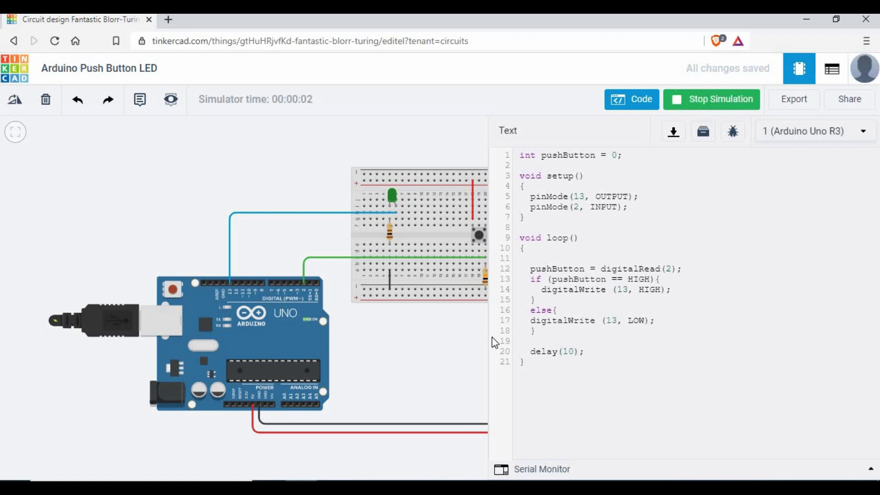
pyautogui.click(633, 99)
pyautogui.click(479, 234)
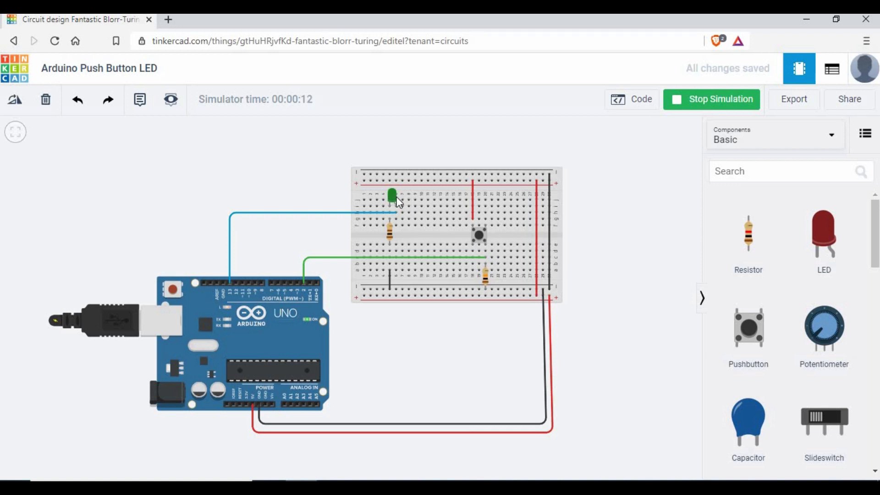
pyautogui.click(476, 234)
pyautogui.click(477, 234)
pyautogui.click(479, 233)
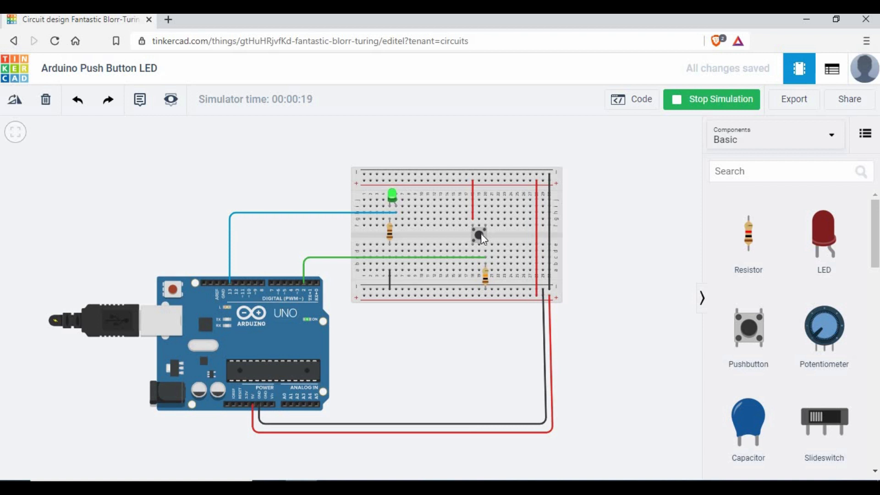
# Step: Set the color of the breadboard's LED to Red
pyautogui.click(392, 197)
pyautogui.click(596, 181)
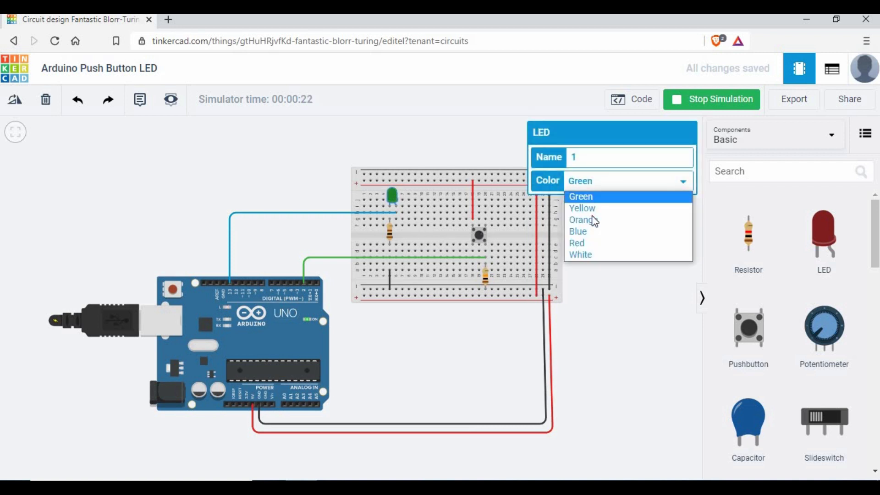
pyautogui.click(580, 242)
# Step: Deselect the LED and operate the pushbutton repeatedly to test the recolored LED in the running simulation
pyautogui.click(480, 235)
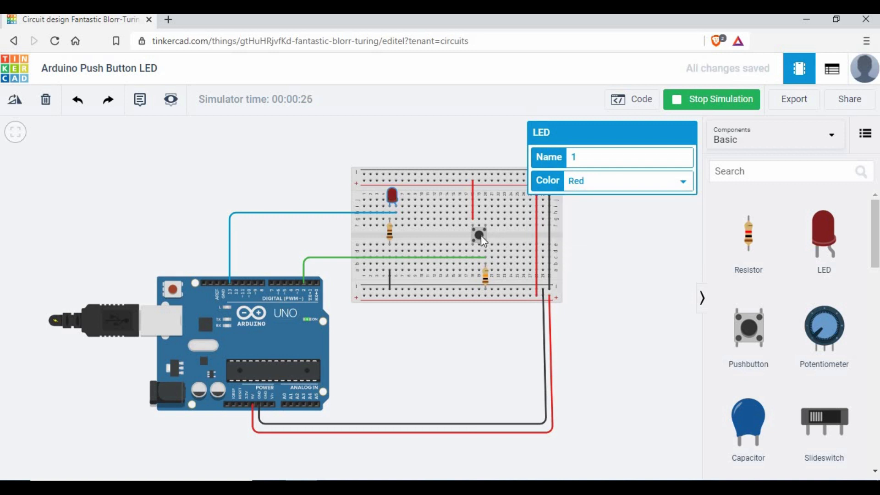
pyautogui.click(440, 226)
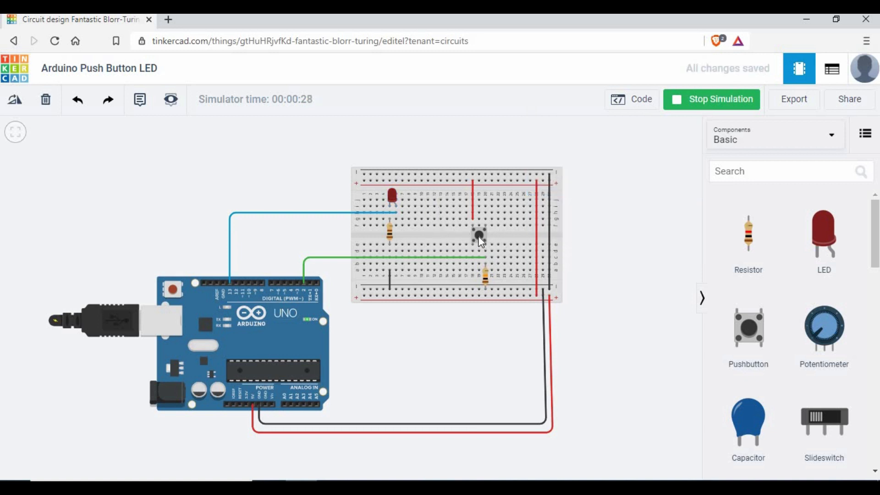
pyautogui.click(479, 236)
pyautogui.click(479, 235)
pyautogui.click(479, 235)
# Step: Stop the simulation, then review the finished code and the complete circuit
pyautogui.click(642, 106)
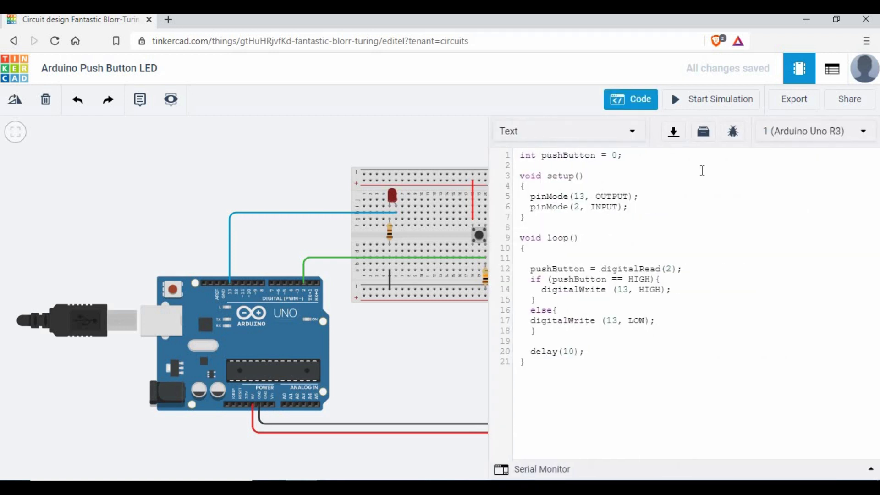
pyautogui.click(631, 99)
pyautogui.scroll(-2, 577, 266)
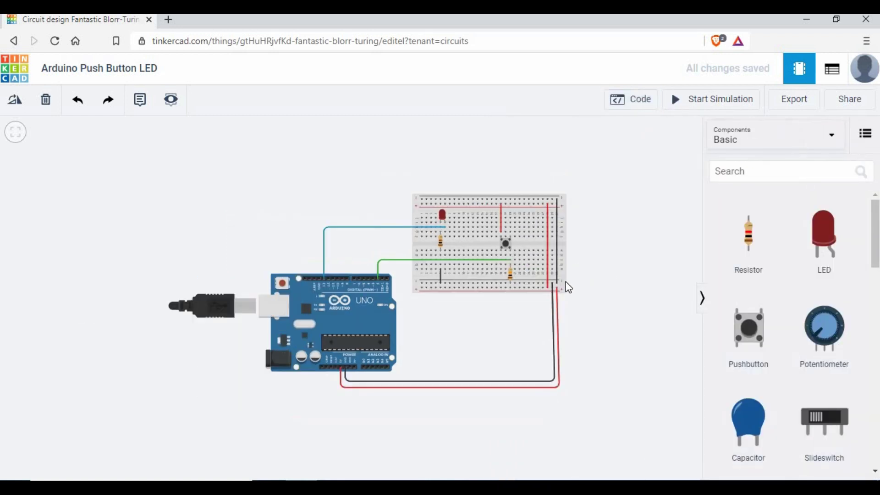
pyautogui.moveTo(568, 287); pyautogui.dragTo(477, 288)
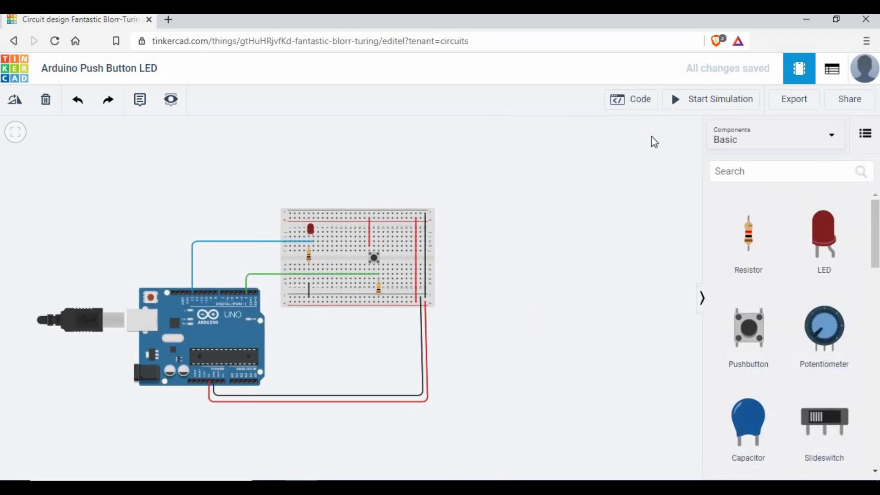